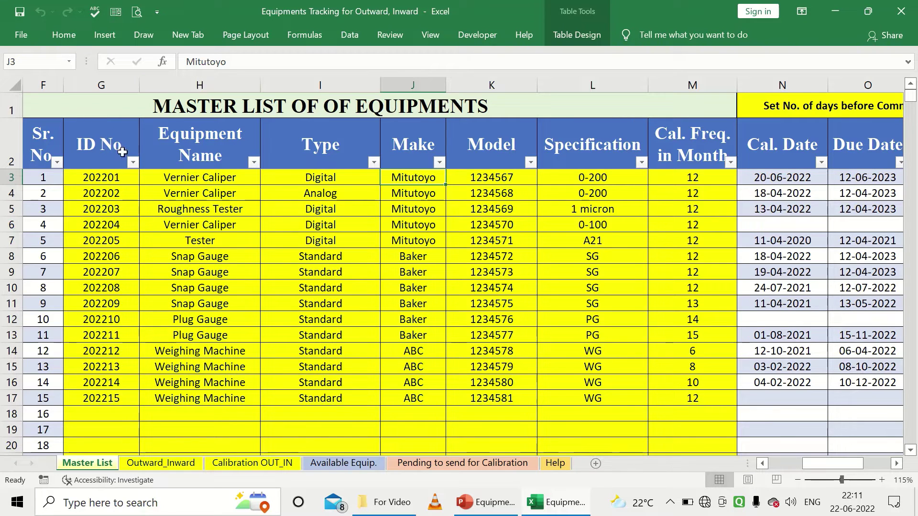
Step: Clear the existing equipment entries in G3:M18 of the Master List sheet, from ID No. through calibration frequency
left_click(126, 178)
mouse_move(148, 196)
left_mouse_down()
mouse_move(559, 381)
mouse_move(693, 405)
left_mouse_up()
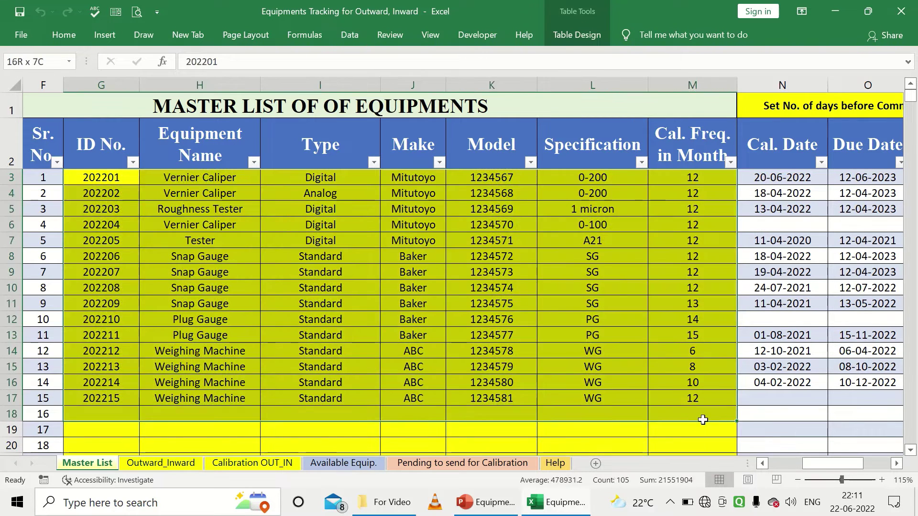
key("Delete")
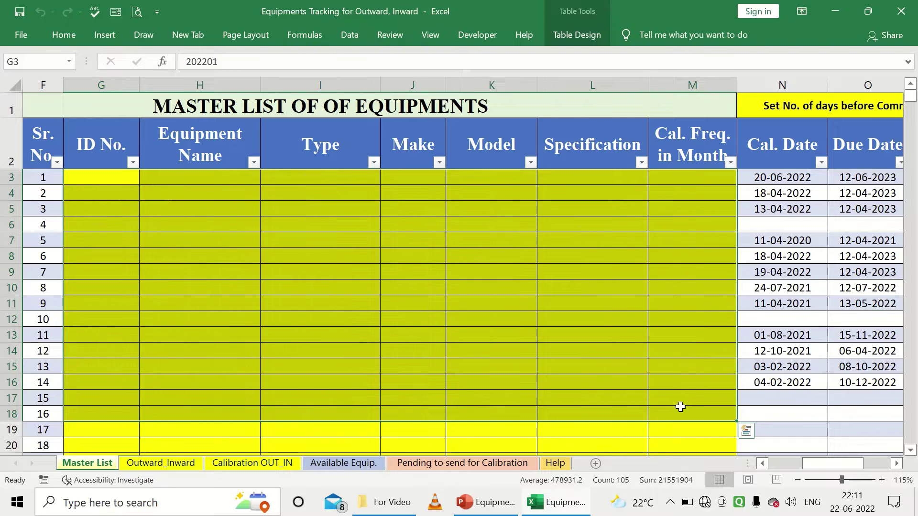
Step: On the Outward_Inward sheet, clear the ID numbers in E3:E6 and the engineer, sign-out, sign-in and location entries in K3:N9
left_click(186, 465)
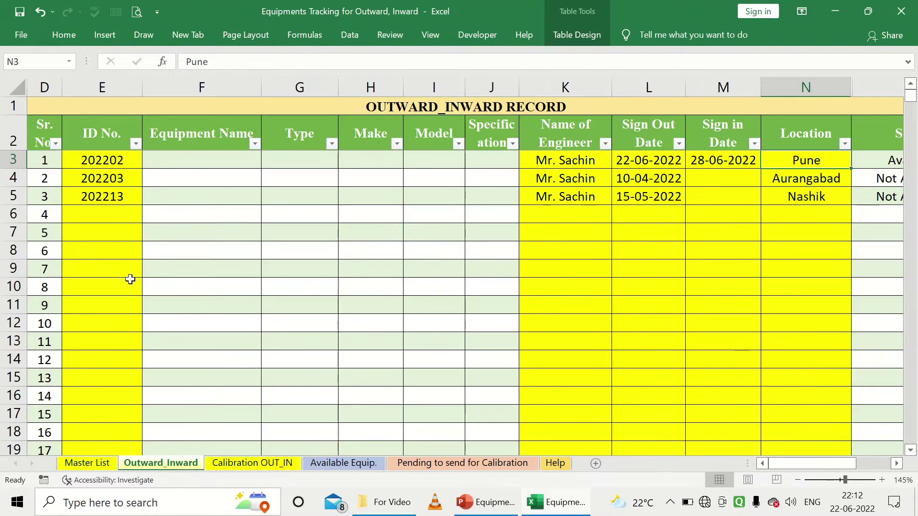
left_click_drag(111, 159, 116, 215)
key("Delete")
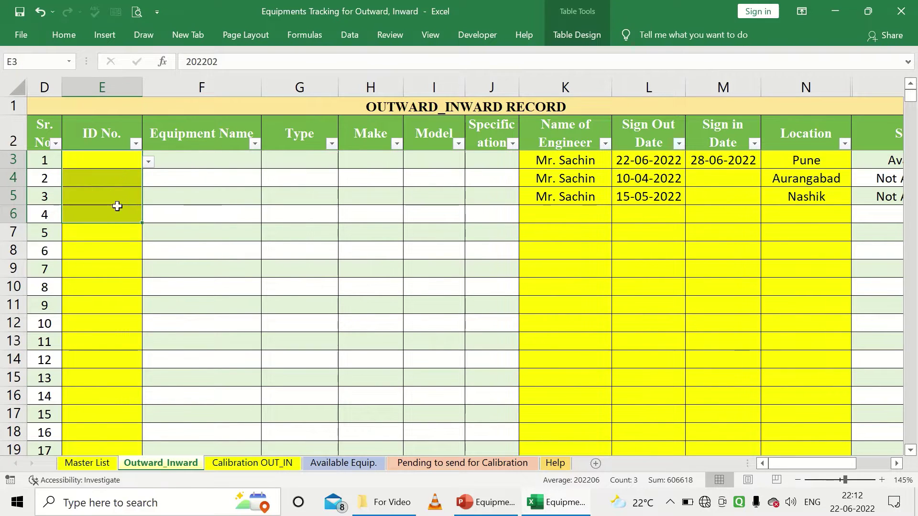
left_click_drag(577, 163, 805, 268)
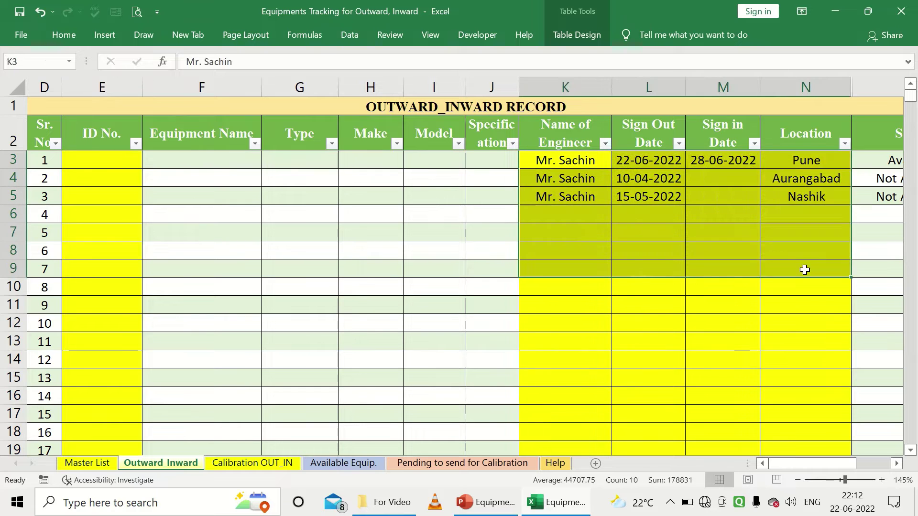
key("Delete")
left_click(562, 183)
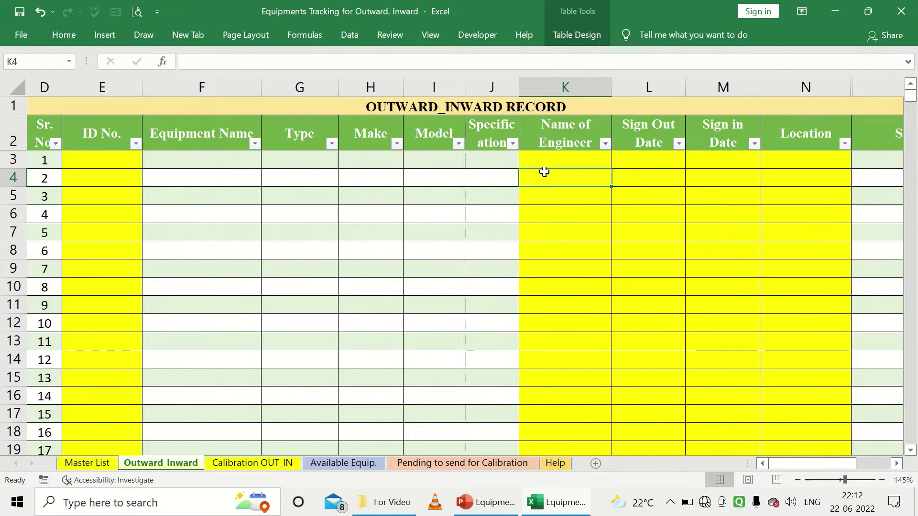
left_click(549, 160)
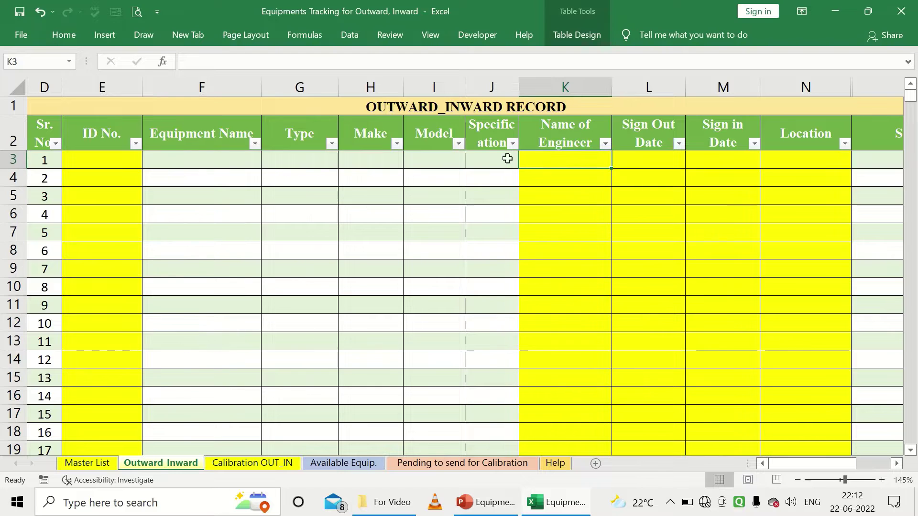
left_click(252, 161)
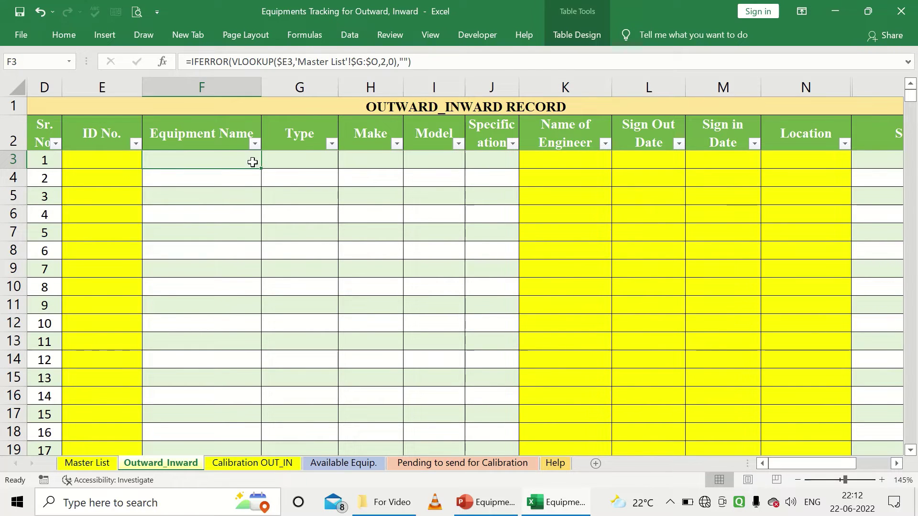
left_click(127, 158)
Step: On the Calibration OUT_IN sheet, clear all the ID numbers in column E from row 3 down to row 29
left_click(273, 463)
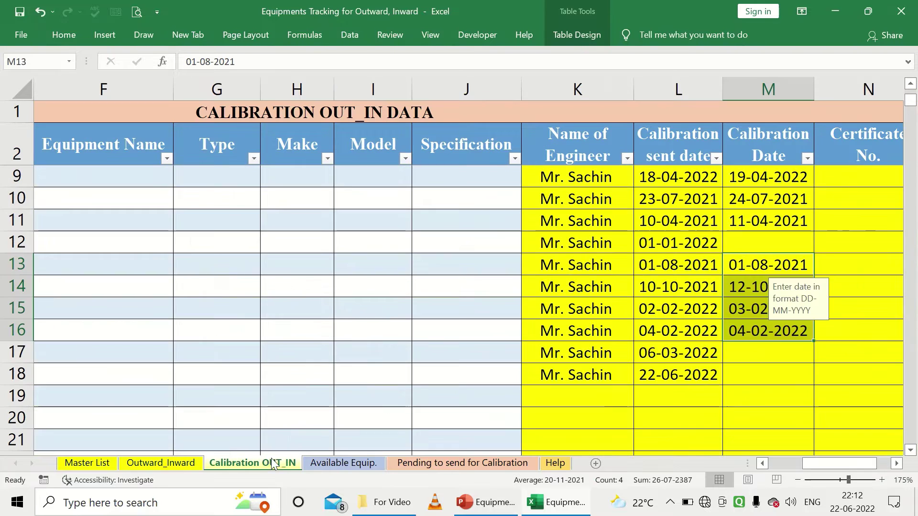
left_click_drag(833, 463, 818, 463)
scroll(139, 177, "up", 2)
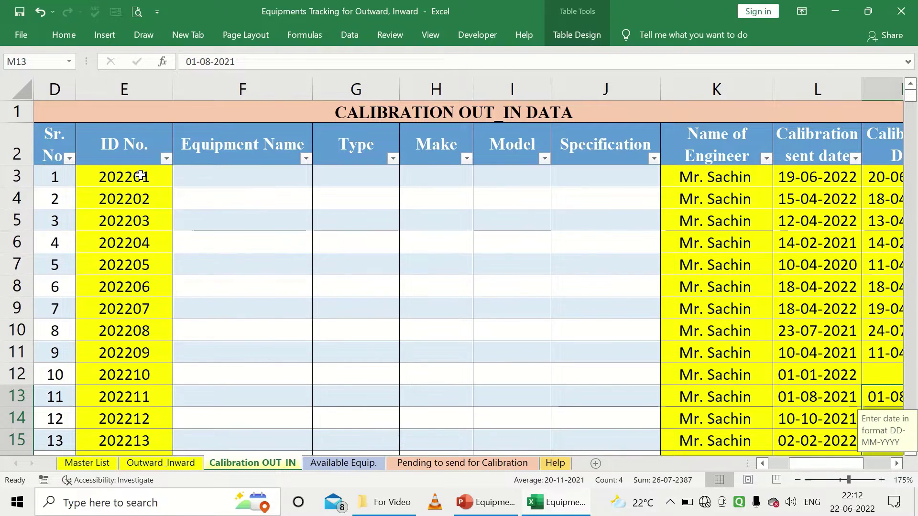
left_click_drag(140, 177, 131, 386)
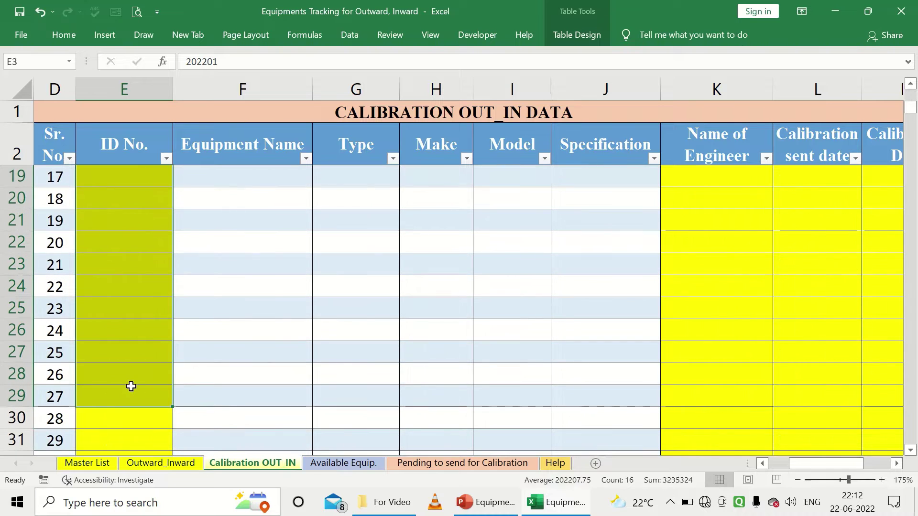
key("Delete")
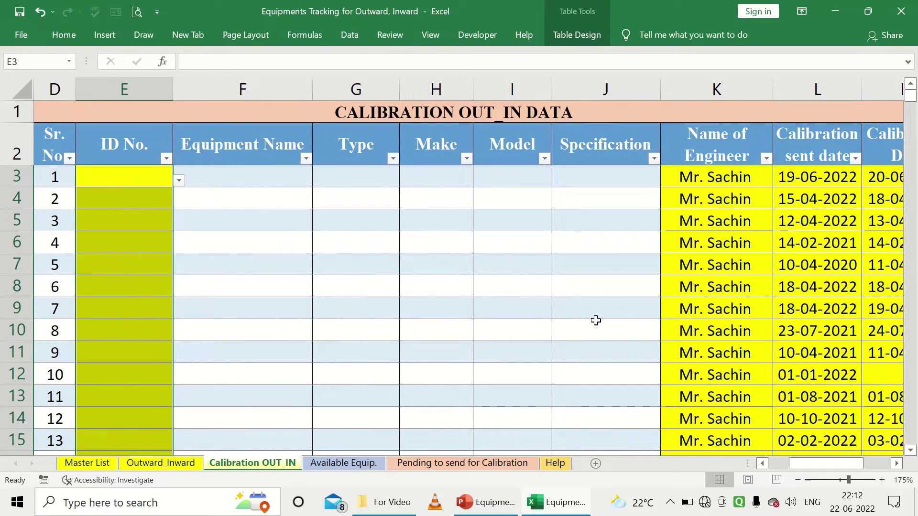
Step: Clear the engineer names, calibration sent dates and calibration dates in K3:M19 of the Calibration OUT_IN sheet
left_click_drag(809, 466, 825, 467)
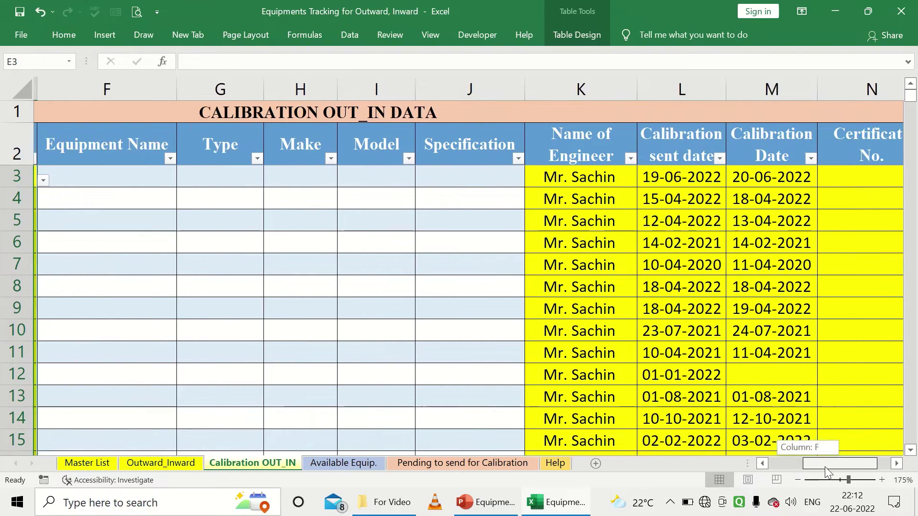
left_click_drag(587, 187, 752, 395)
key("Delete")
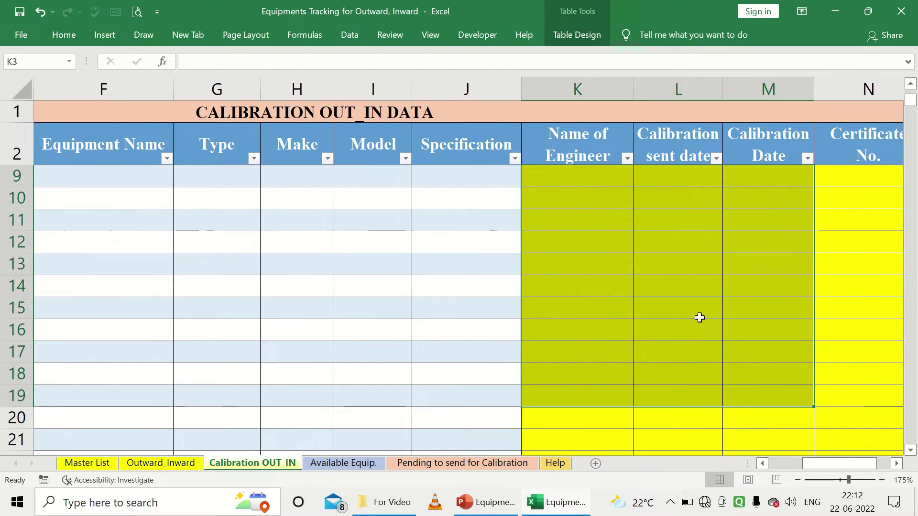
left_click(624, 178)
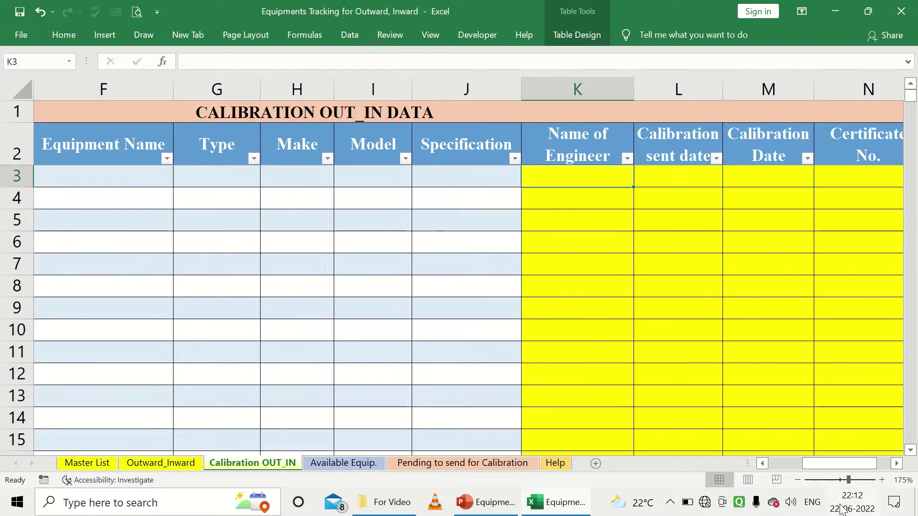
Step: Start the first Master List record in row 3 with ID No. 45178, equipment name Vernier Caliper and type Analog
left_click(101, 463)
left_click(118, 364)
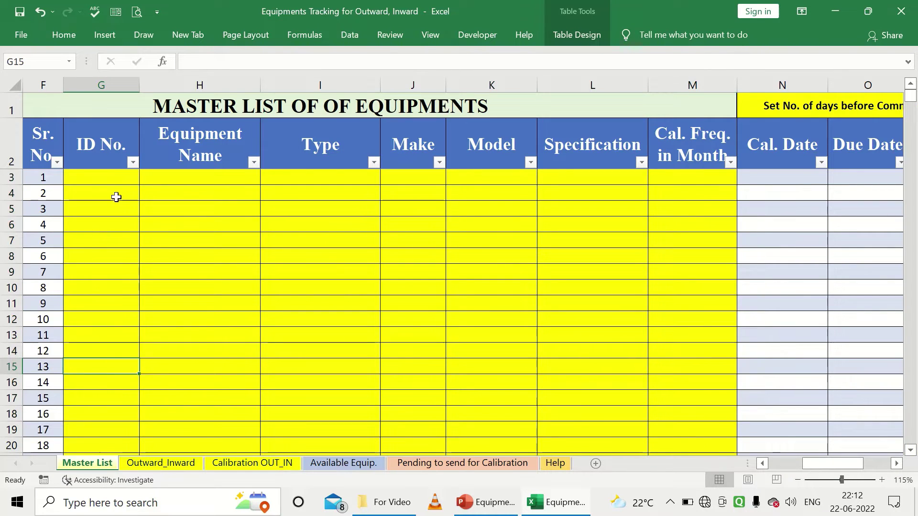
left_click(122, 180)
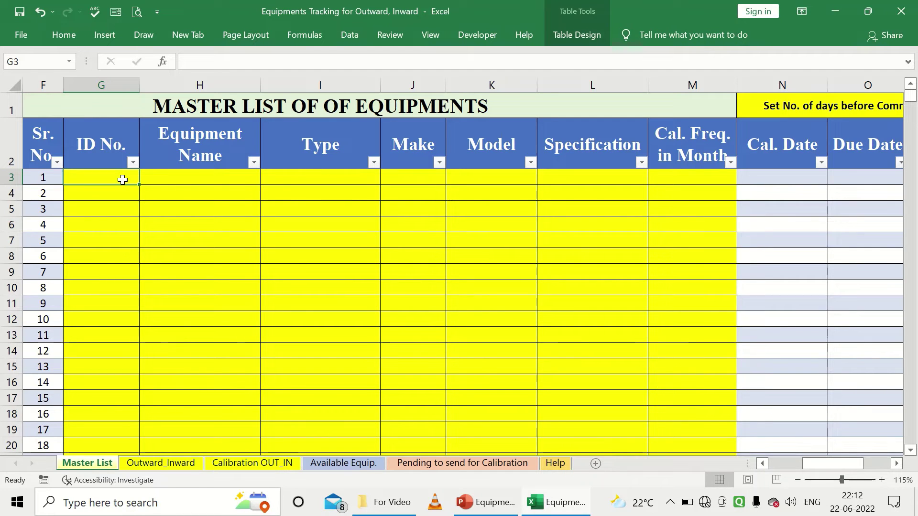
type("45178")
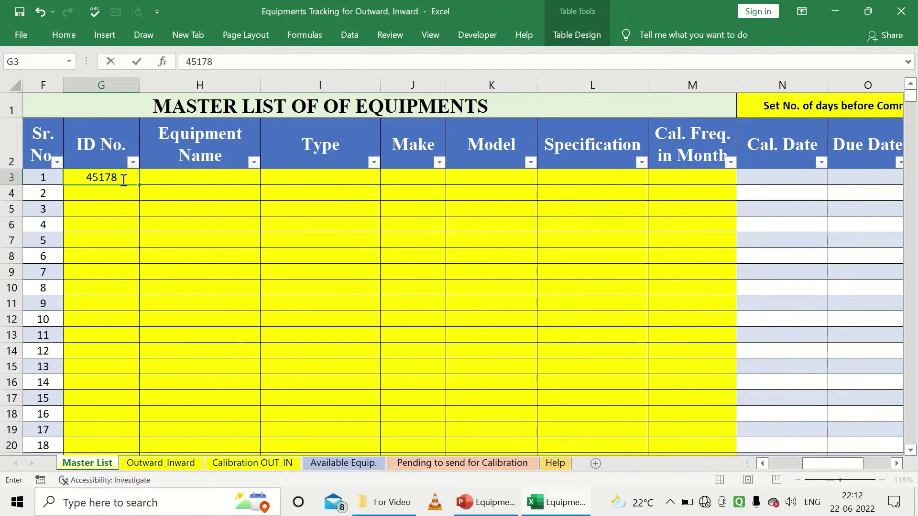
key("Tab")
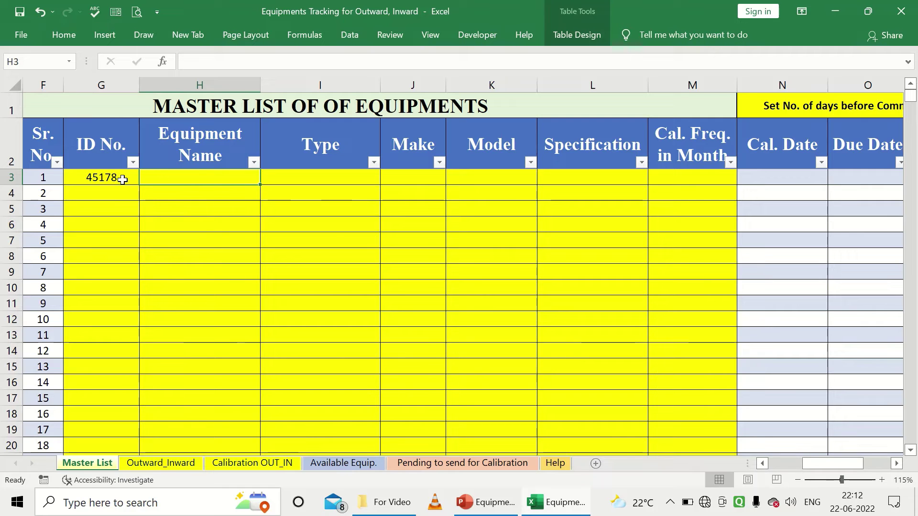
type("Vernier")
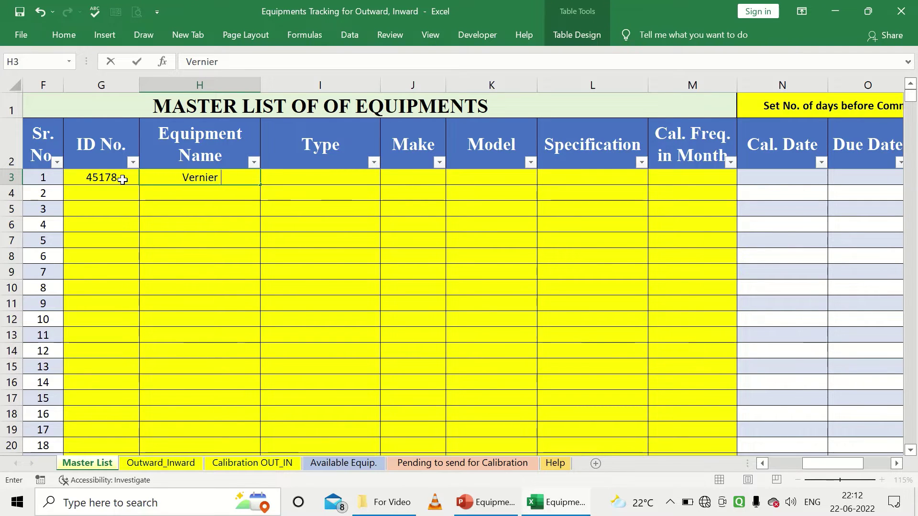
type(" Caliper")
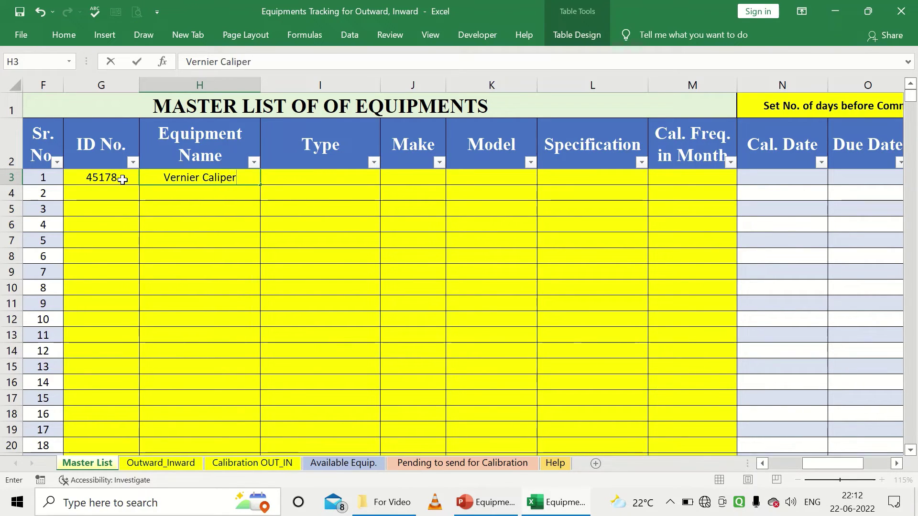
key("Tab")
type("Analo")
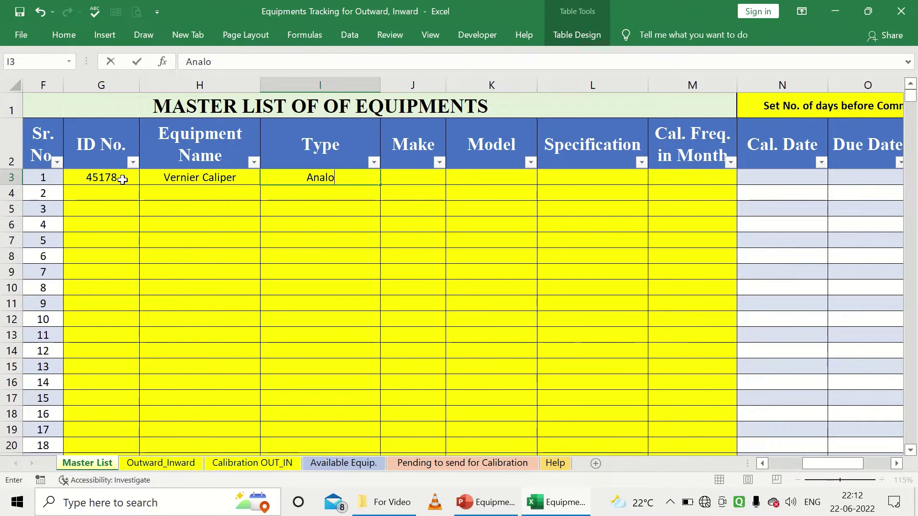
type("g")
key("Tab")
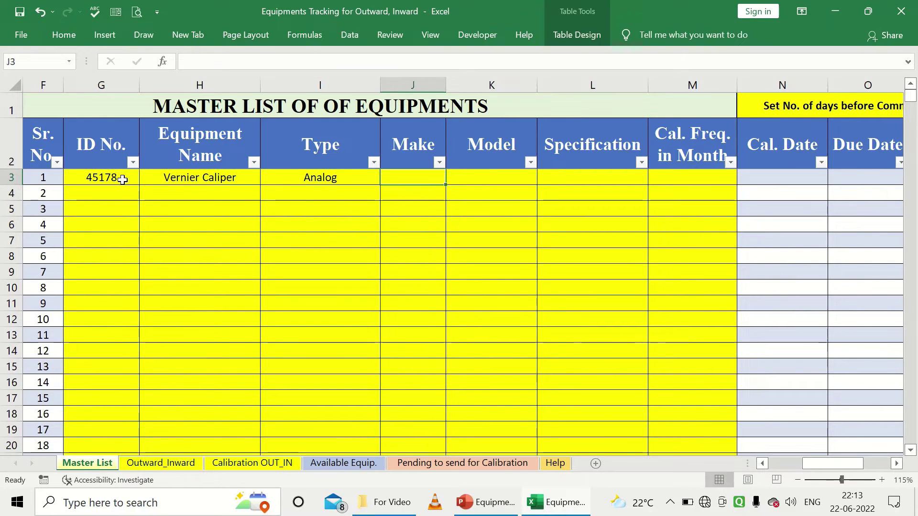
Step: Complete the Vernier Caliper record with make Mitutoyo, model ABC, specification 0-200 and a calibration frequency of 12 months
type("M,o")
key("BackSpace")
key("BackSpace")
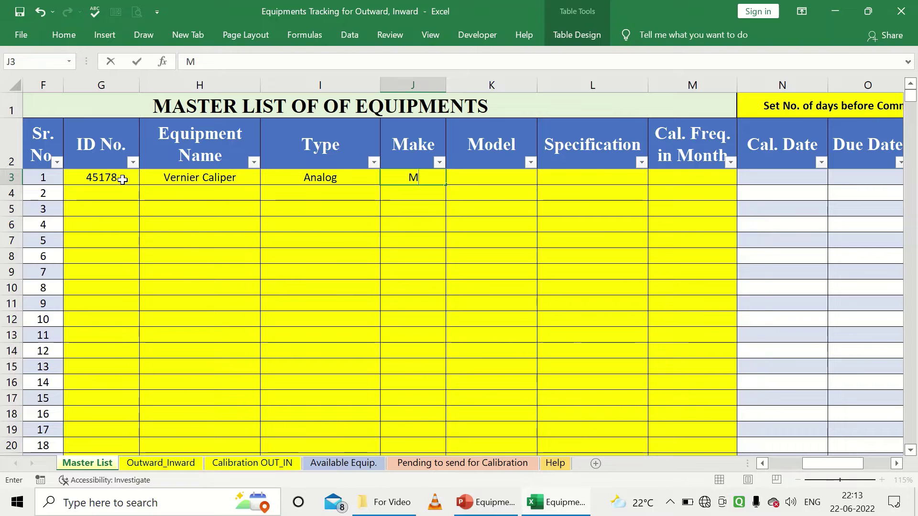
type("itutoyo")
key("Tab")
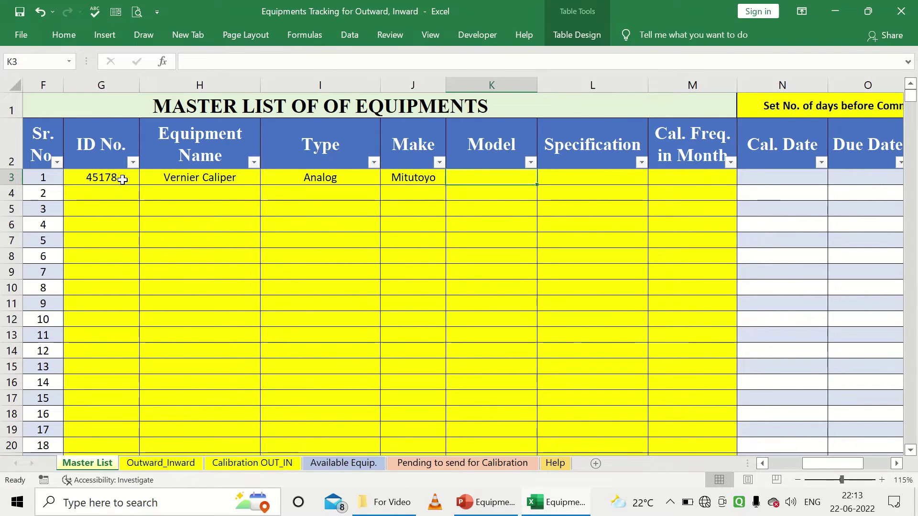
type("ABC")
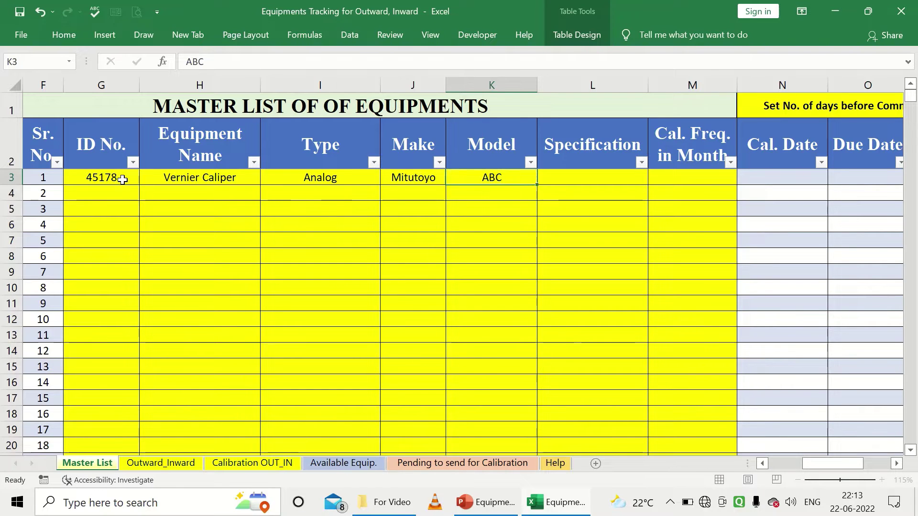
key("Tab")
type("0-200")
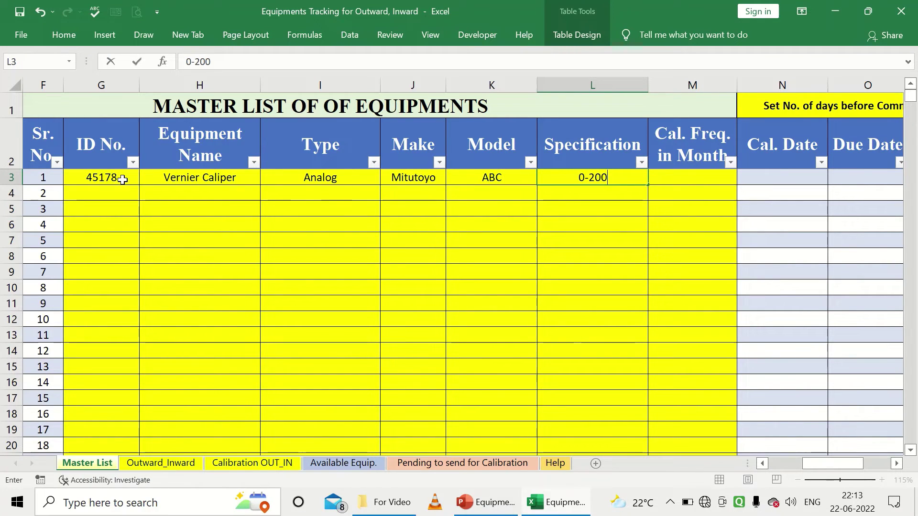
key("Tab")
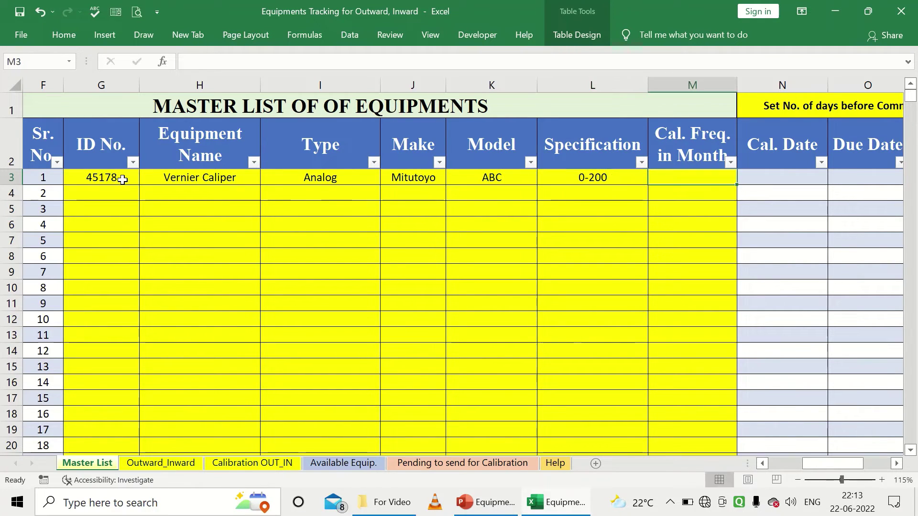
type("12")
key("Return")
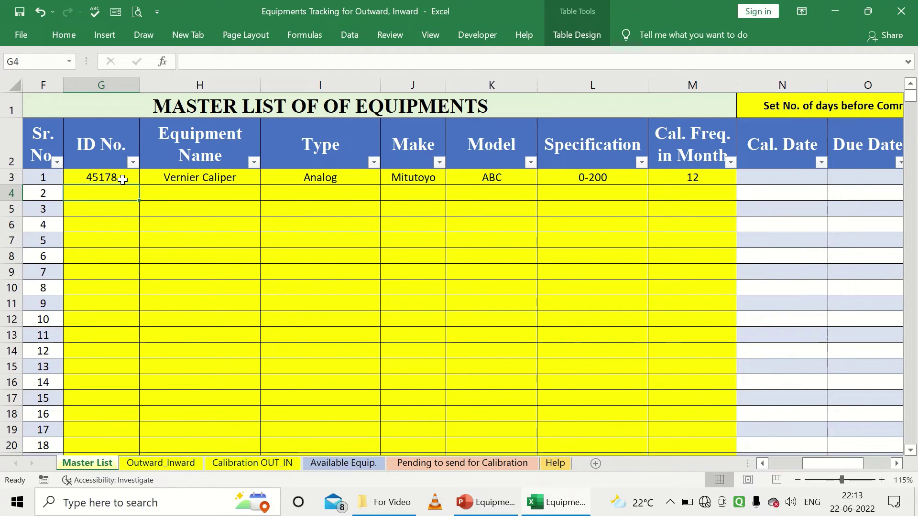
Step: Paste the remaining equipment records, ID numbers 202202 to 202215, into G4:M17 of the Master List below the first record
left_click_drag(123, 180, 669, 185)
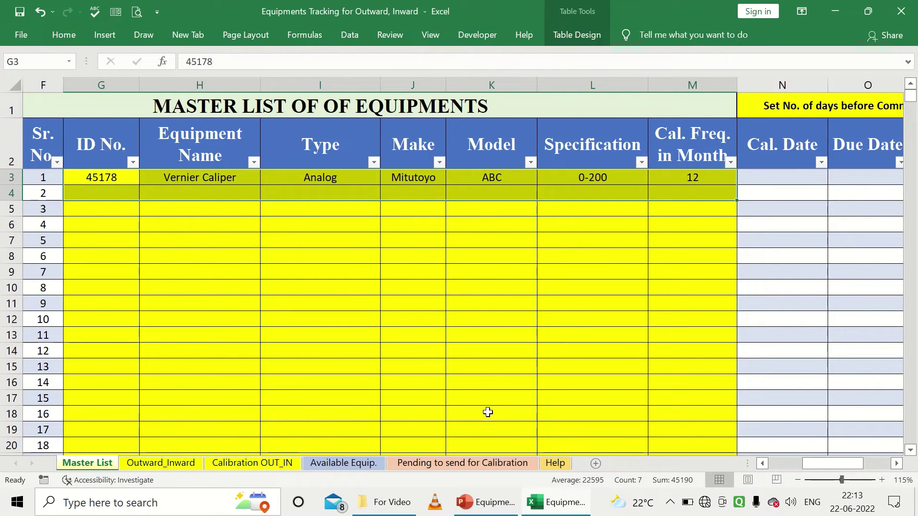
left_click(393, 214)
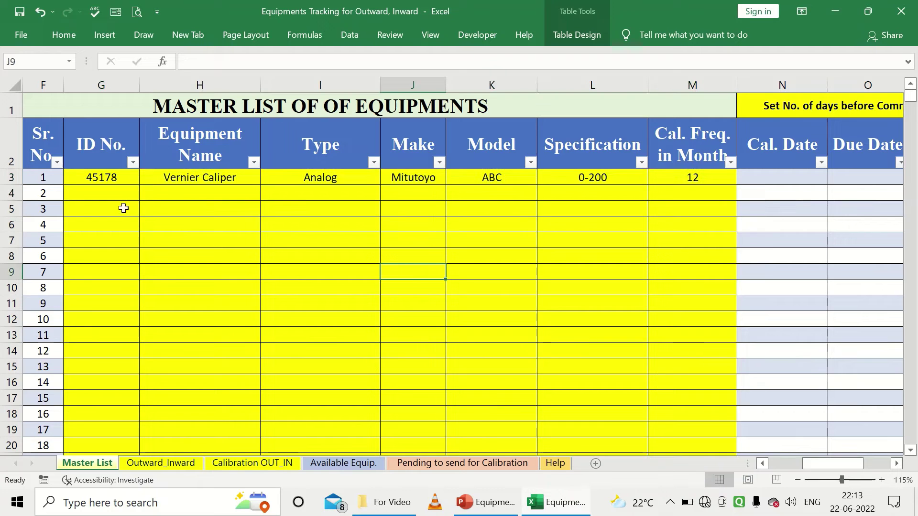
left_click_drag(120, 196, 344, 351)
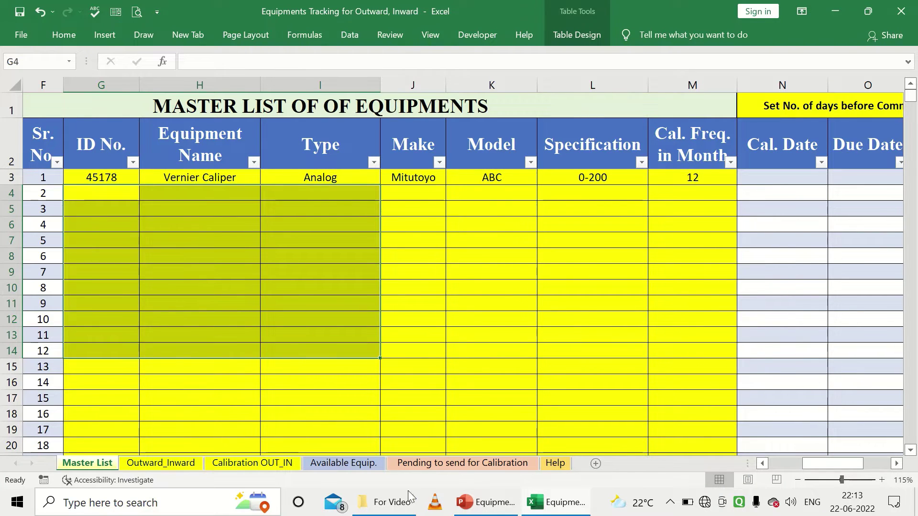
left_click(396, 502)
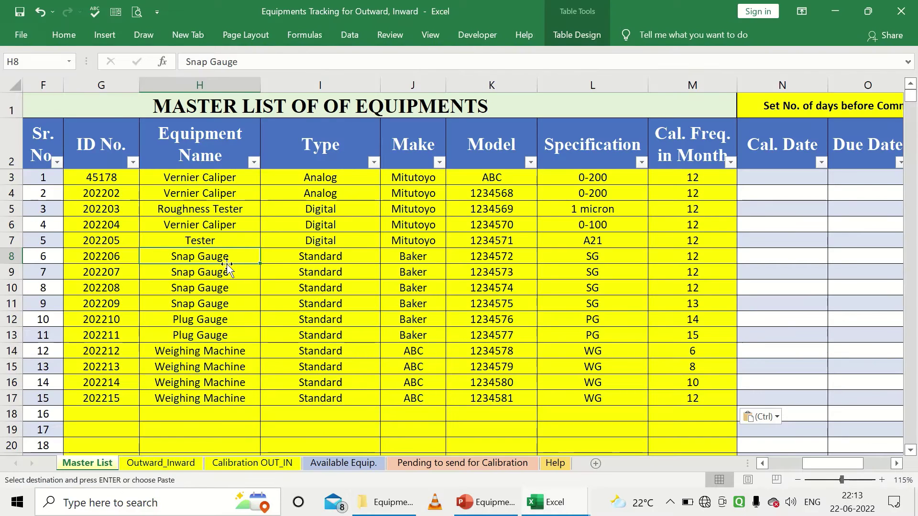
left_click_drag(120, 177, 723, 401)
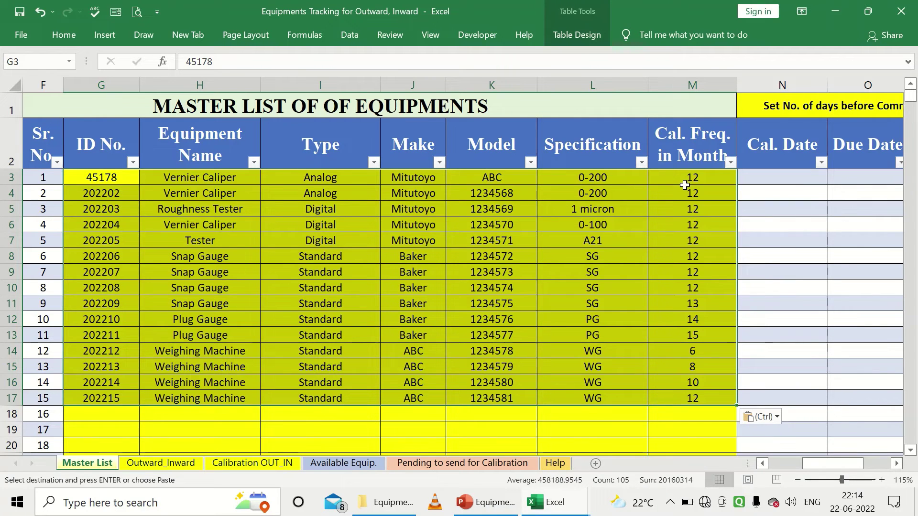
left_click(578, 239)
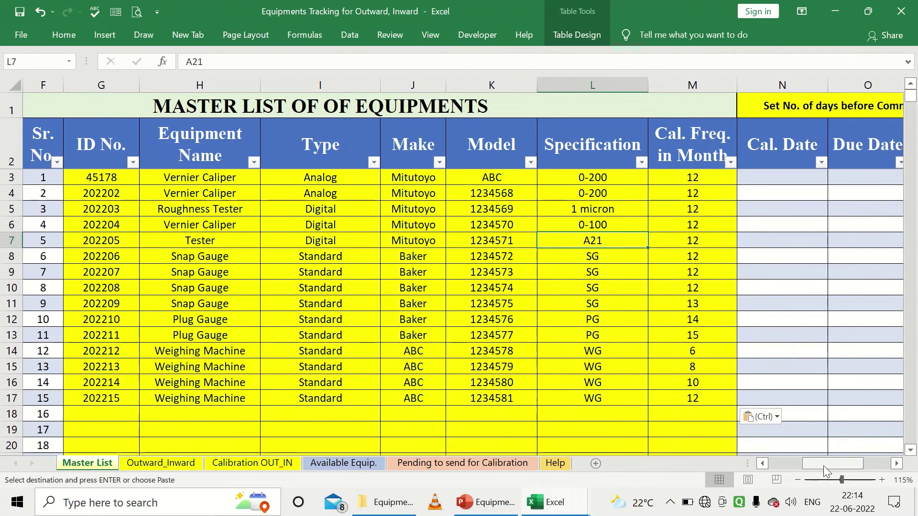
Step: Examine the Availability Status and Calibration Status columns of the Master List for the records in rows 3 to 17
left_click_drag(825, 465, 861, 457)
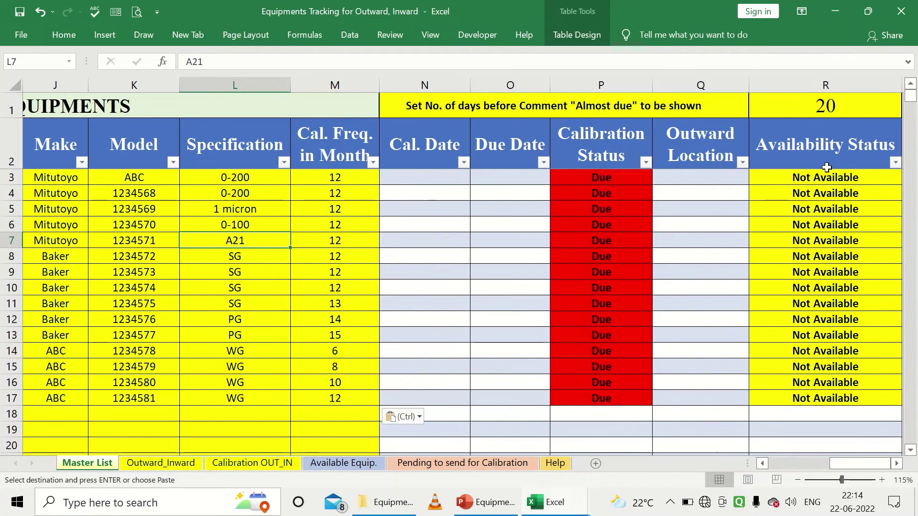
left_click_drag(828, 175, 858, 398)
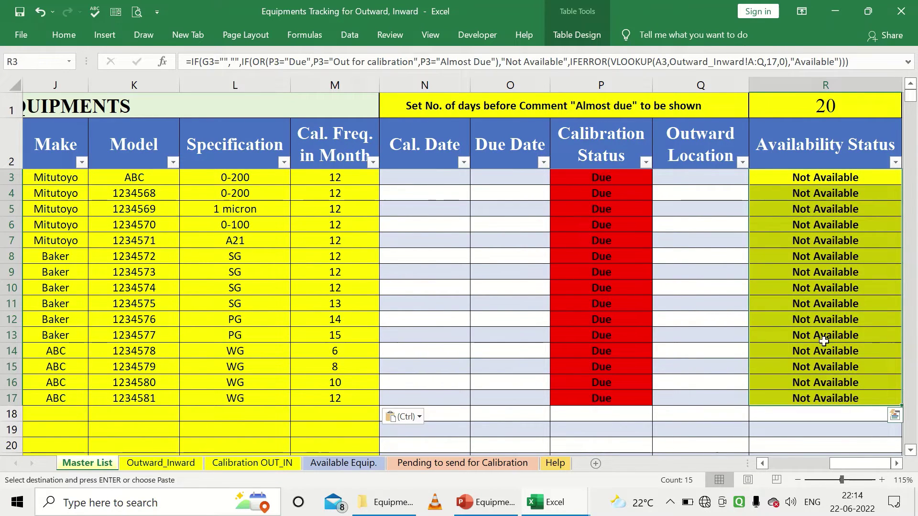
left_click_drag(606, 179, 624, 397)
left_click_drag(835, 465, 809, 475)
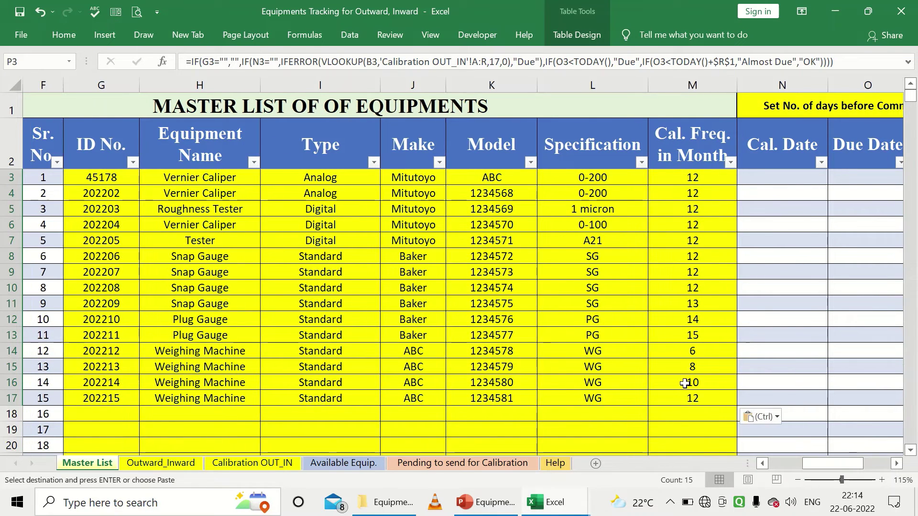
Step: Choose ID No. 45178 for the first record, in E3 of the Calibration OUT_IN sheet
left_click(260, 464)
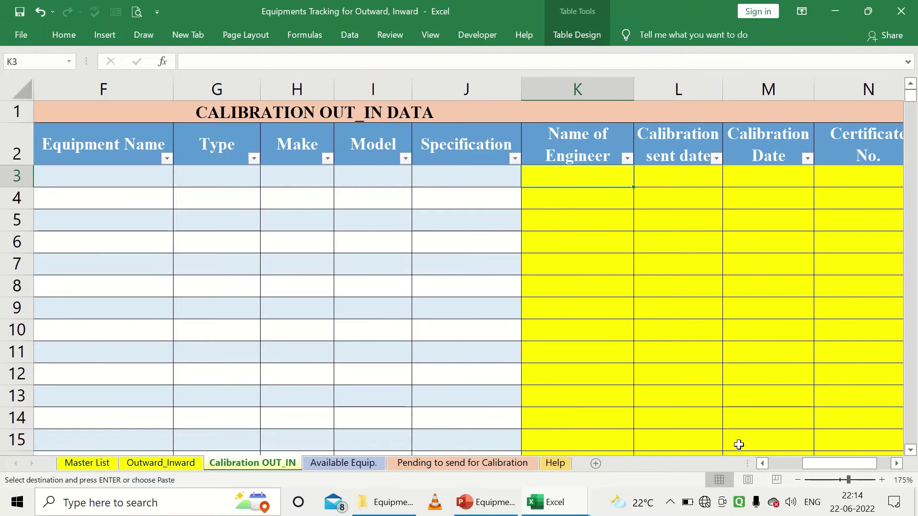
left_click_drag(814, 466, 727, 456)
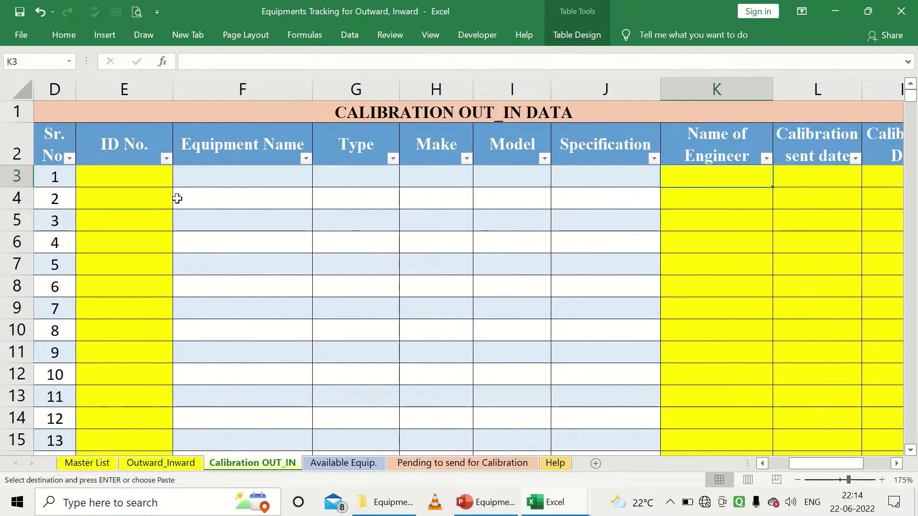
left_click(152, 184)
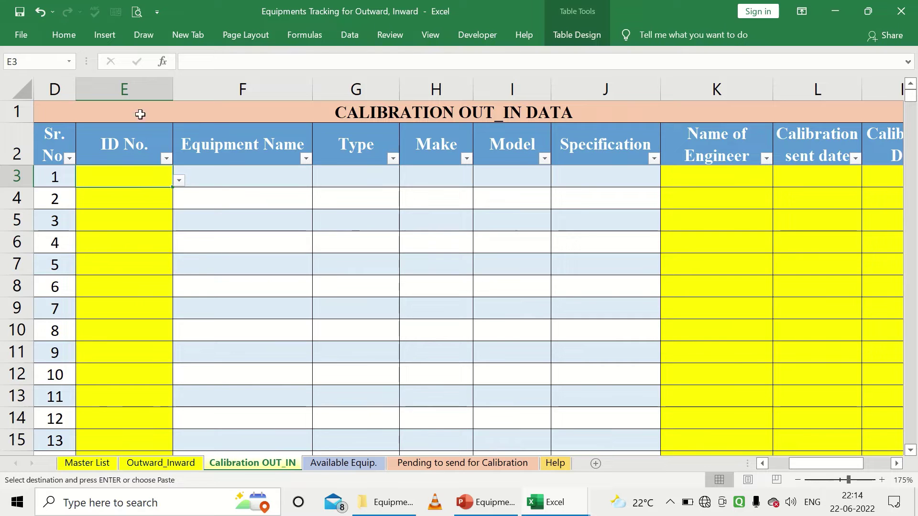
left_click(88, 463)
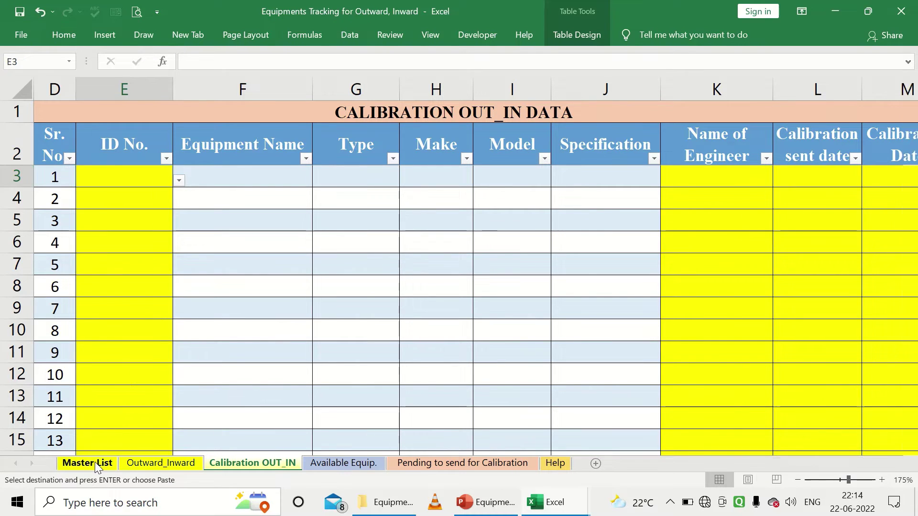
left_click(257, 462)
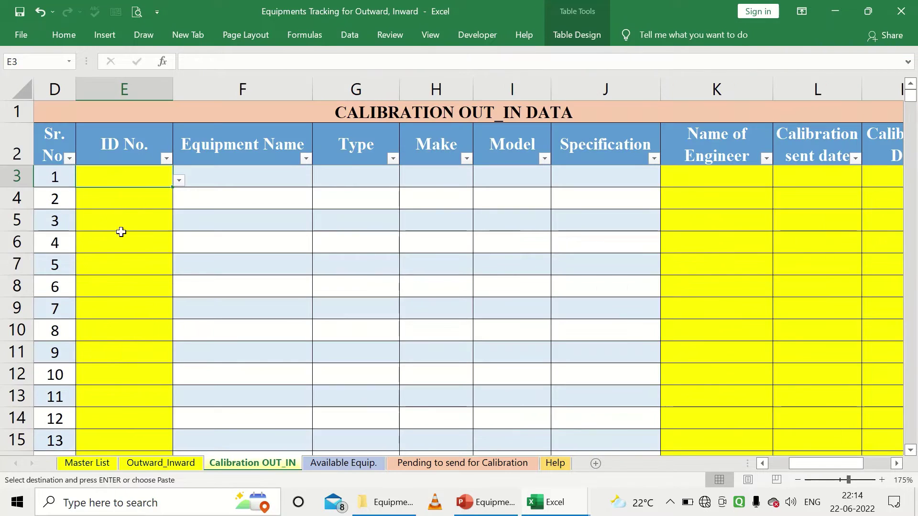
left_click(179, 180)
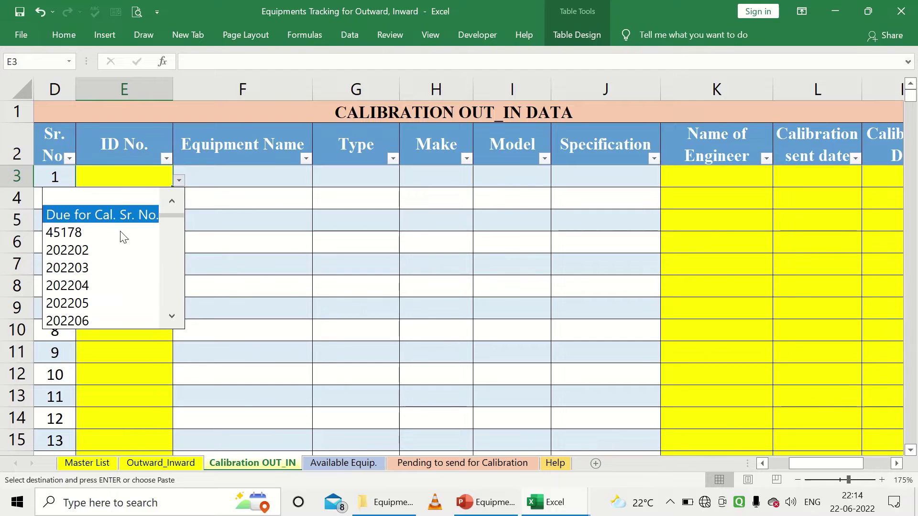
left_click(107, 231)
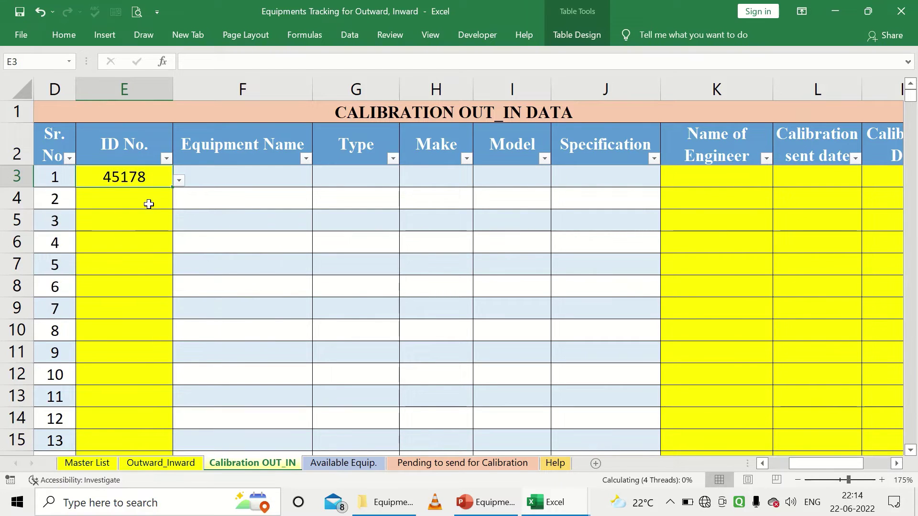
Step: Choose ID No. 202202 in E4 and 202203 in E5 of the Calibration OUT_IN sheet
left_click(150, 201)
left_click(180, 204)
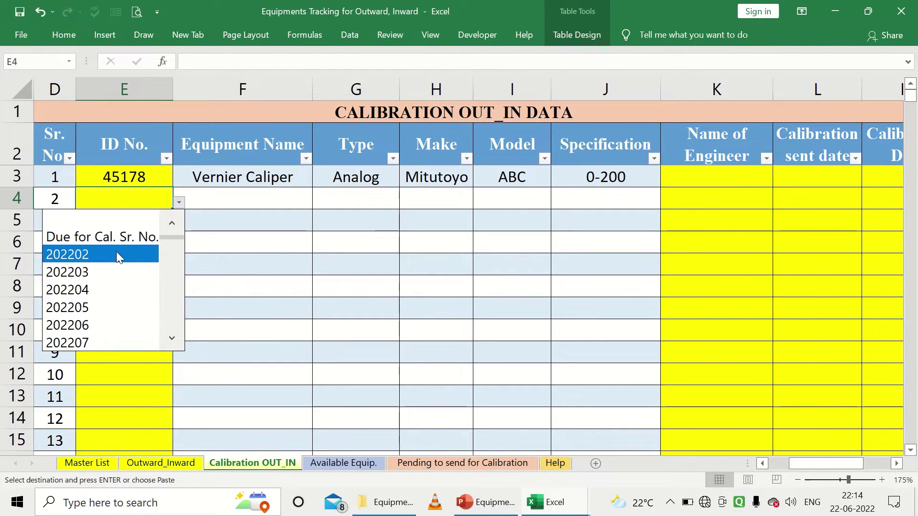
left_click(116, 252)
left_click(159, 218)
left_click(178, 223)
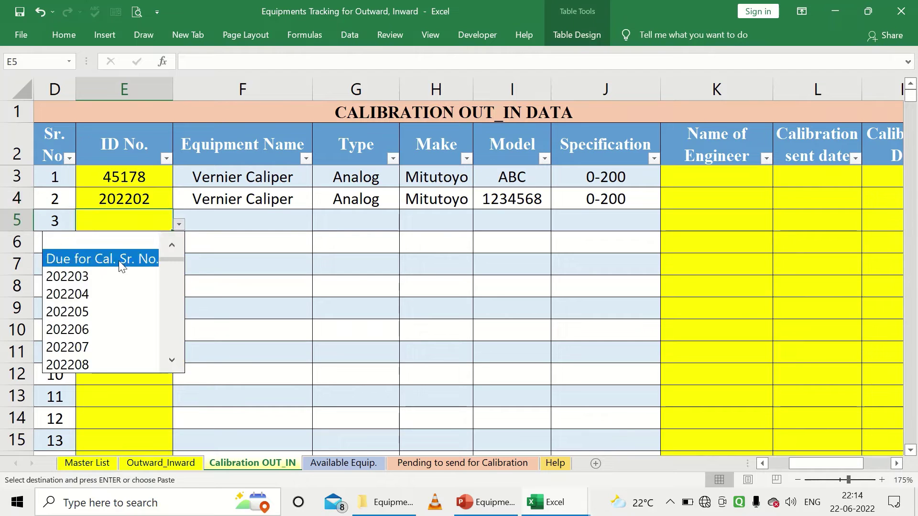
left_click(112, 271)
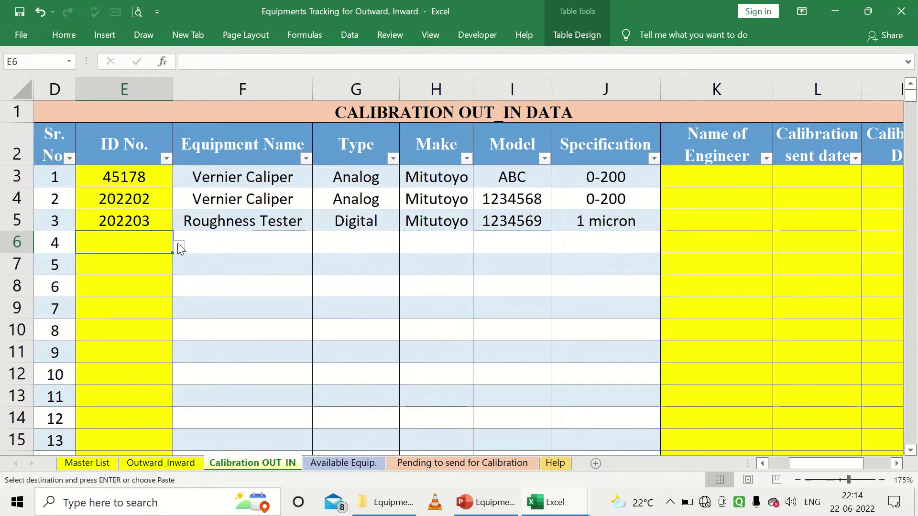
Step: Look through the available ID numbers for the fourth record and choose 202204 in E6
left_click(179, 247)
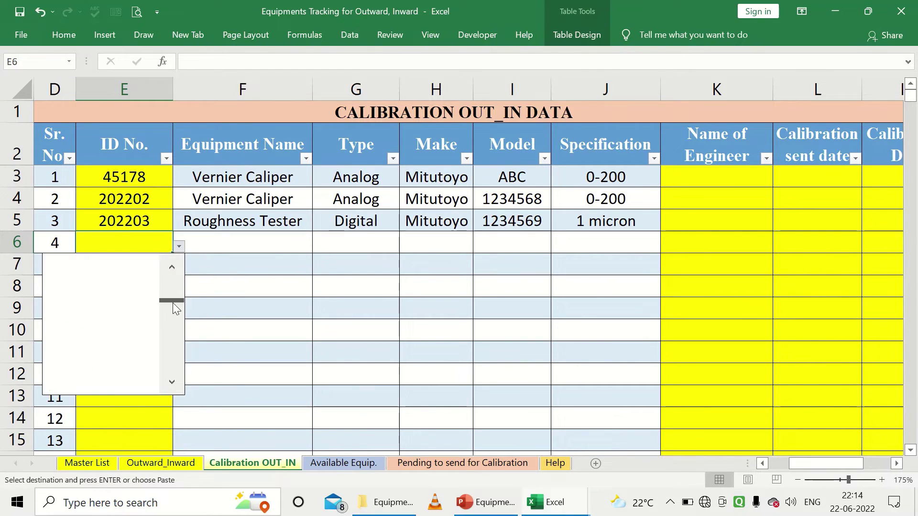
left_click(173, 381)
left_click(172, 382)
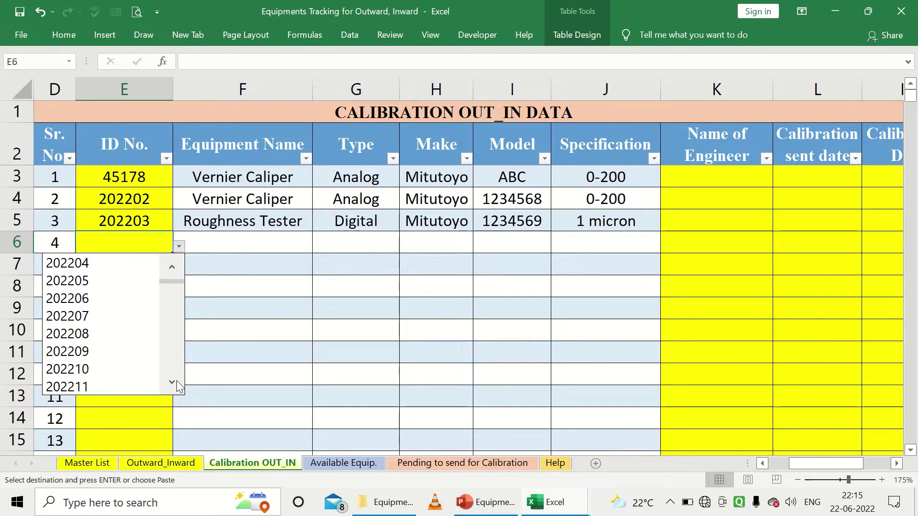
left_click(172, 381)
left_click(173, 381)
left_click(172, 382)
left_click(172, 381)
left_click(172, 267)
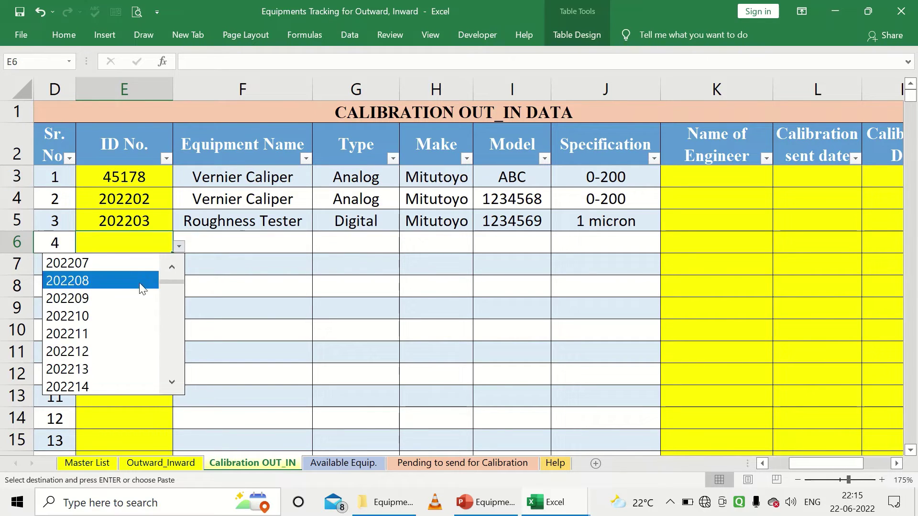
left_click(130, 278)
left_click(179, 245)
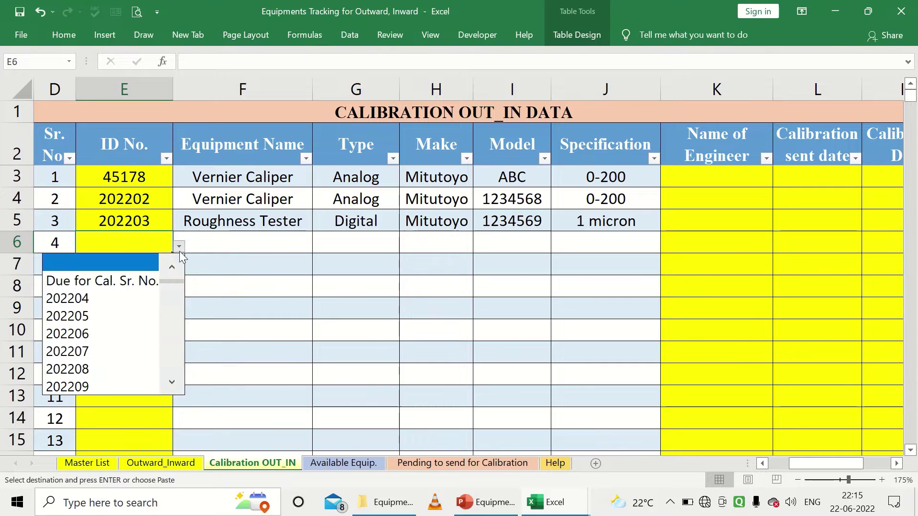
left_click(163, 297)
Step: Choose ID No. 202205 in E7 and 202206 in E8 for the fifth and sixth records
left_click(168, 265)
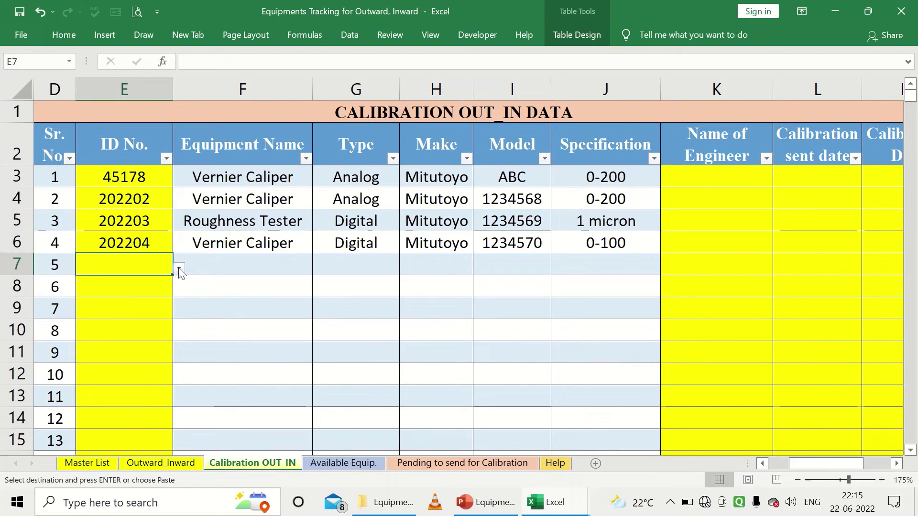
left_click(179, 268)
left_click(121, 319)
left_click(156, 287)
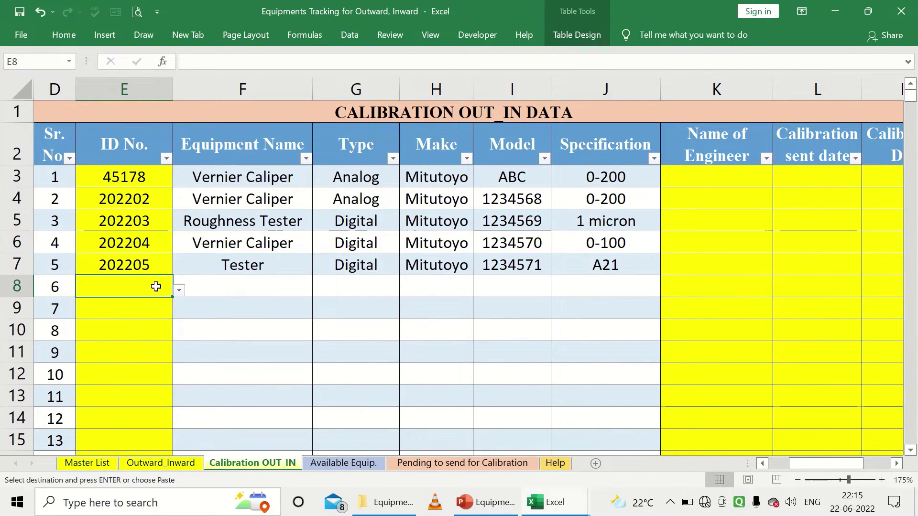
left_click(179, 290)
left_click(111, 340)
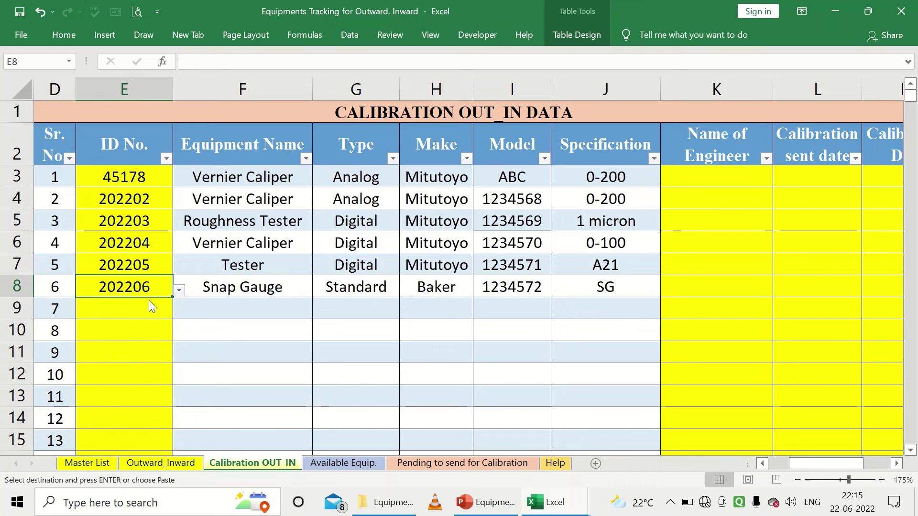
Step: Choose ID No. 202207 in E9 and 202208 in E10 for the seventh and eighth records
left_click(160, 308)
left_click(179, 312)
left_click(116, 359)
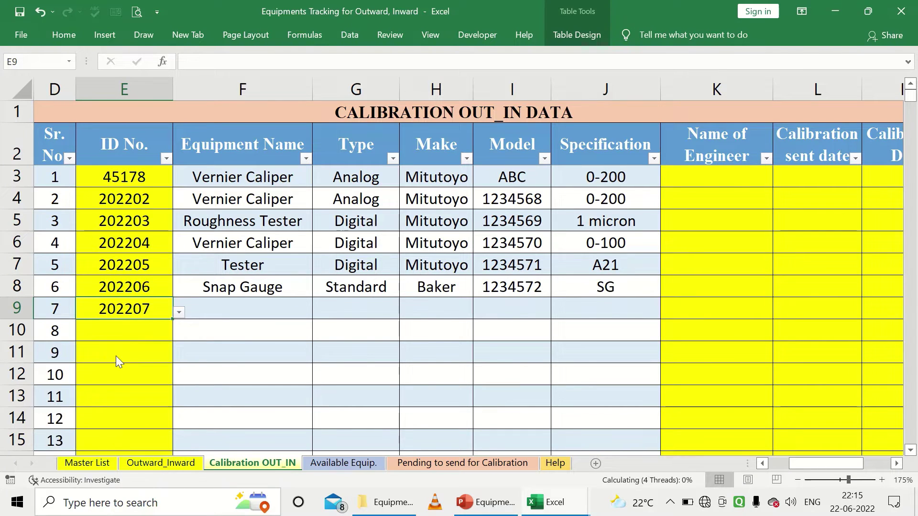
scroll(151, 315, "down", 2)
scroll(151, 301, "up", 1)
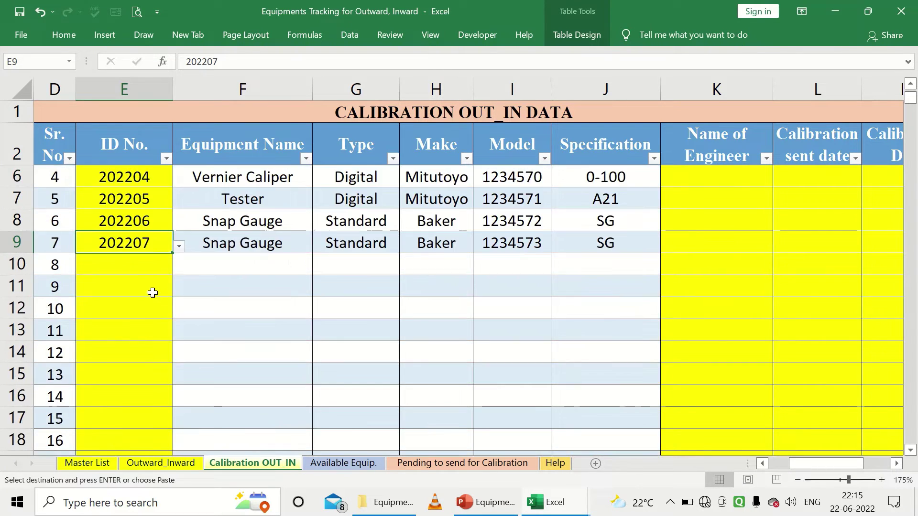
left_click(150, 268)
left_click(180, 271)
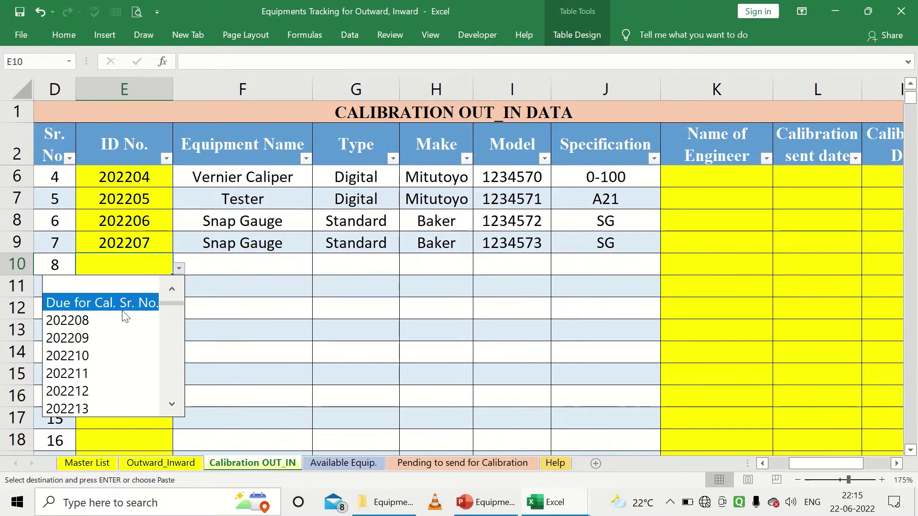
left_click(95, 321)
Step: Choose ID No. 202209 in E11 and 202210 in E12 for the ninth and tenth records
left_click(140, 292)
left_click(180, 293)
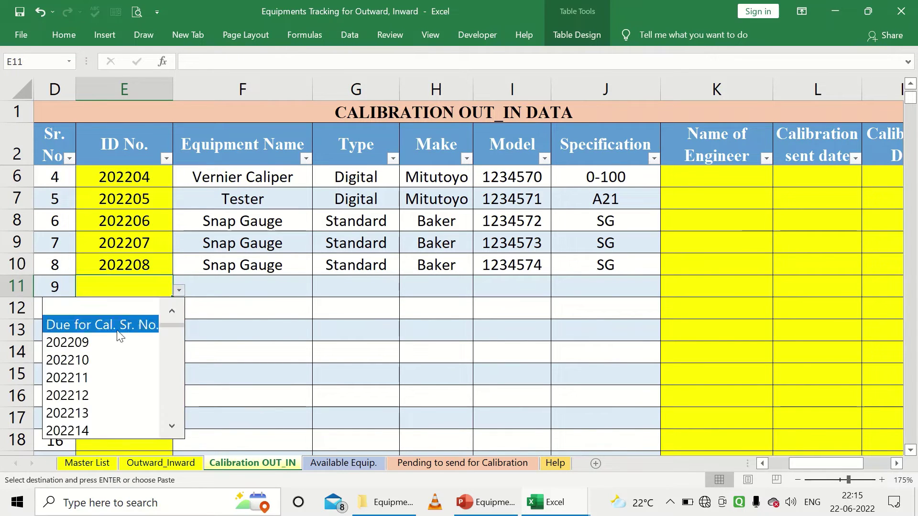
left_click(133, 335)
left_click(150, 306)
left_click(179, 314)
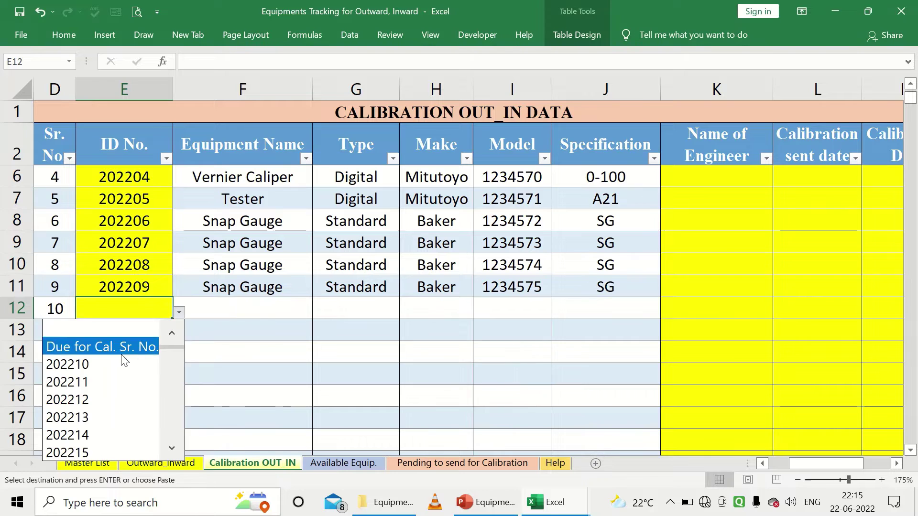
left_click(122, 363)
Step: Choose the eleventh record's ID No. in E13, correcting a mistaken pick of 202212 to 202211
scroll(144, 316, "down", 1)
left_click(156, 270)
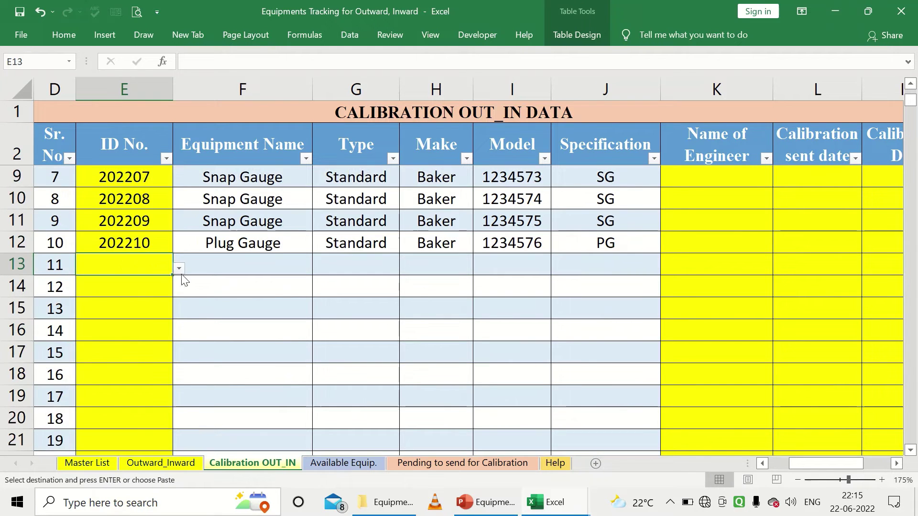
left_click(179, 269)
left_click(114, 335)
left_click(179, 269)
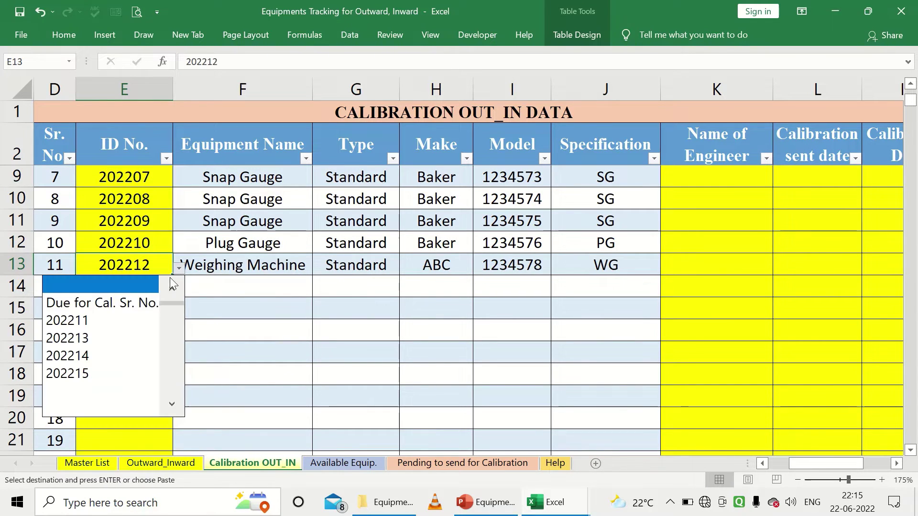
left_click(121, 317)
Step: Choose ID No. 202212 in E14 and 202213 in E15 for the twelfth and thirteenth records
left_click(170, 294)
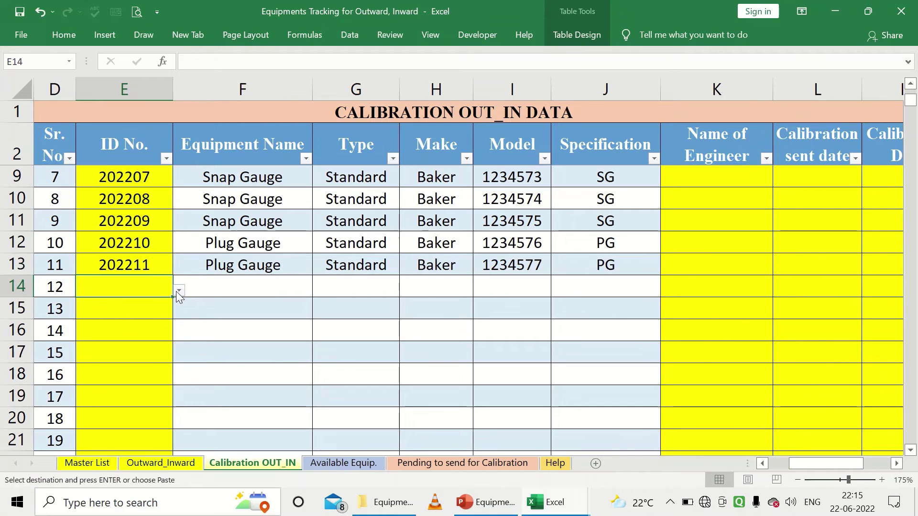
left_click(178, 290)
left_click(115, 342)
left_click(151, 312)
left_click(179, 312)
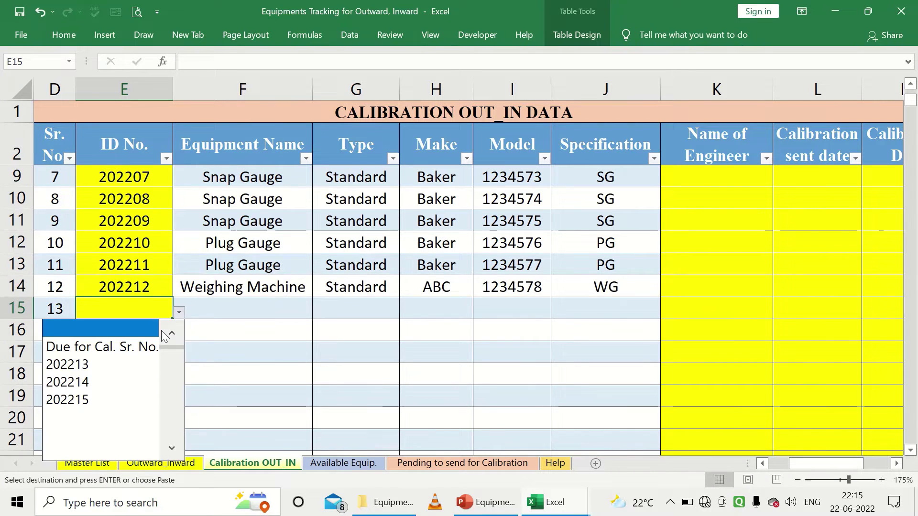
left_click(127, 365)
Step: Choose the last two ID numbers, 202214 in E16 and 202215 in E17 of the Calibration OUT_IN sheet
left_click(153, 332)
left_click(179, 333)
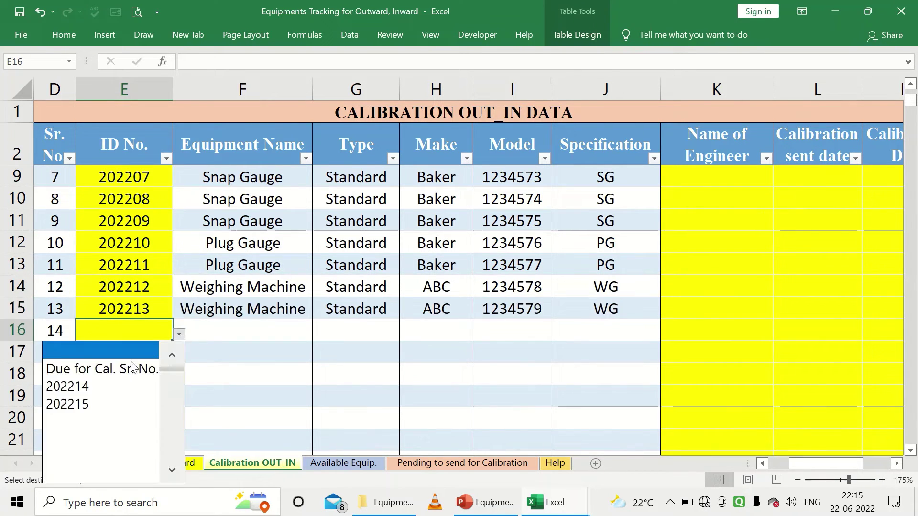
left_click(113, 383)
left_click(165, 351)
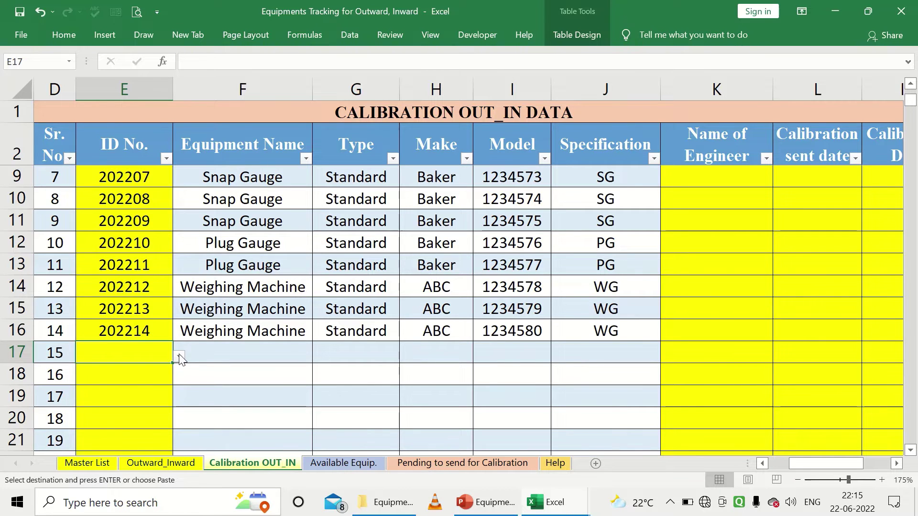
left_click(179, 357)
left_click(112, 250)
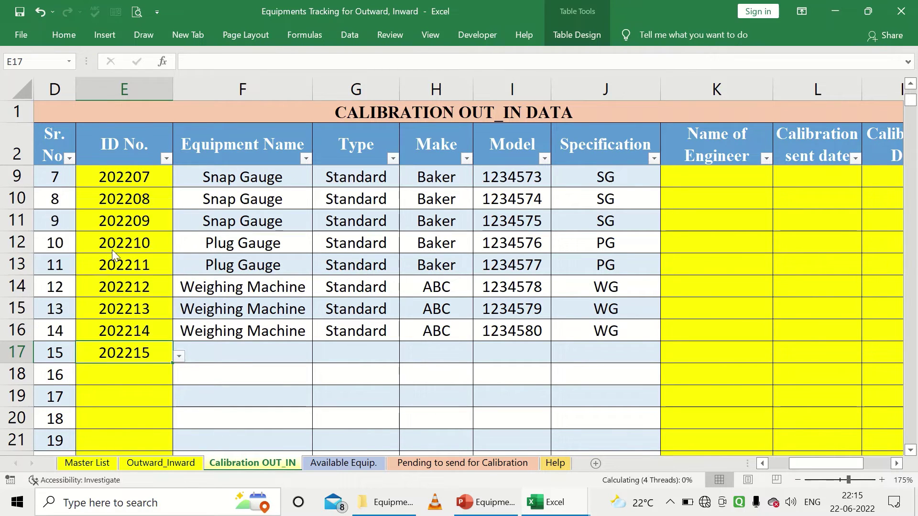
key("ctrl+c")
scroll(239, 244, "up", 2)
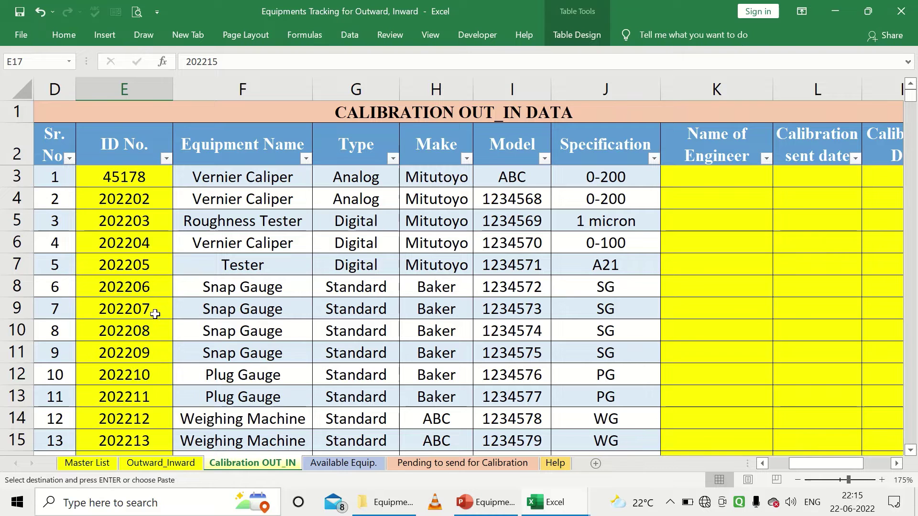
scroll(131, 332, "down", 2)
scroll(131, 332, "up", 2)
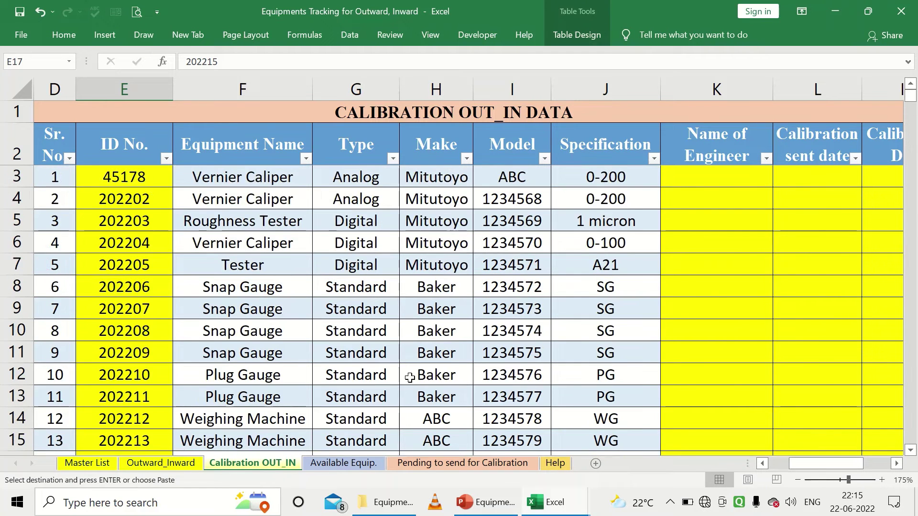
mouse_move(789, 458)
left_mouse_down()
mouse_move(820, 459)
mouse_move(776, 460)
left_mouse_up()
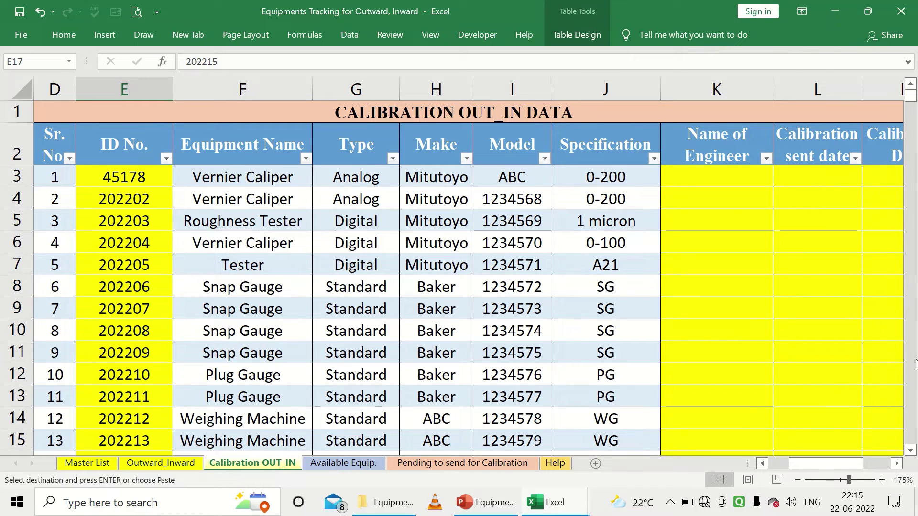
Step: Look over the registered ID No. rows and the Name of Engineer, Calibration sent date, Calibration Date and Certificate No. columns
left_click_drag(842, 463, 822, 469)
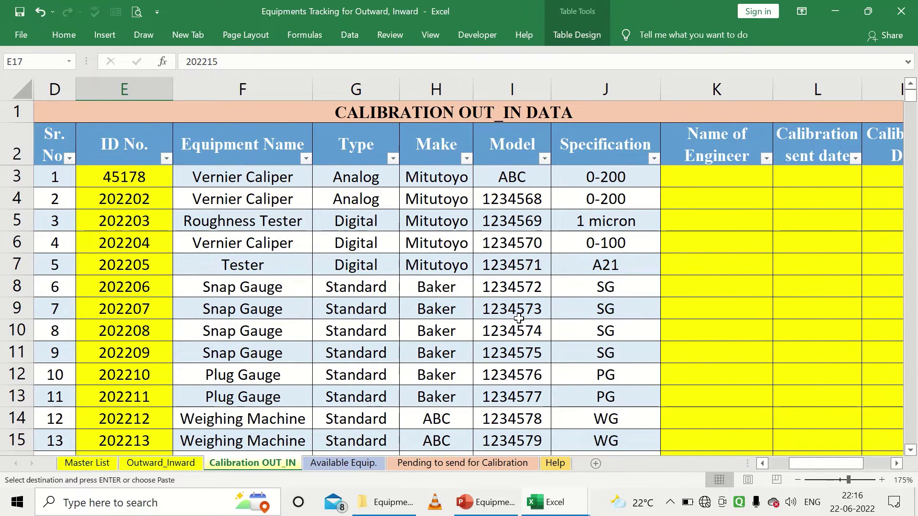
scroll(519, 316, "down", 3)
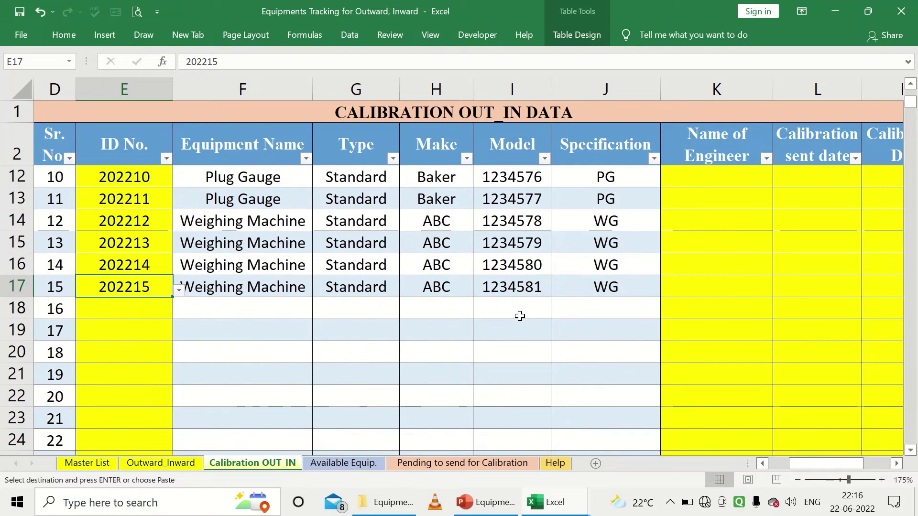
left_click_drag(123, 310, 161, 358)
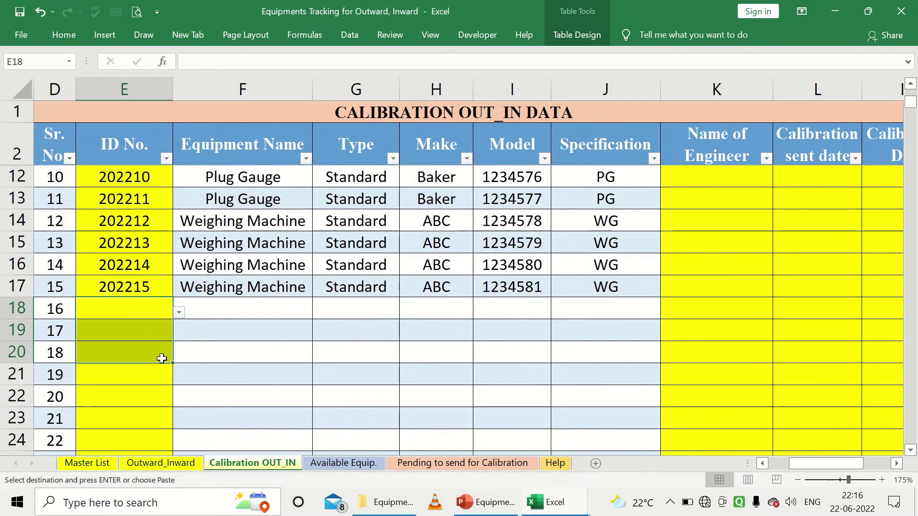
scroll(608, 334, "up", 3)
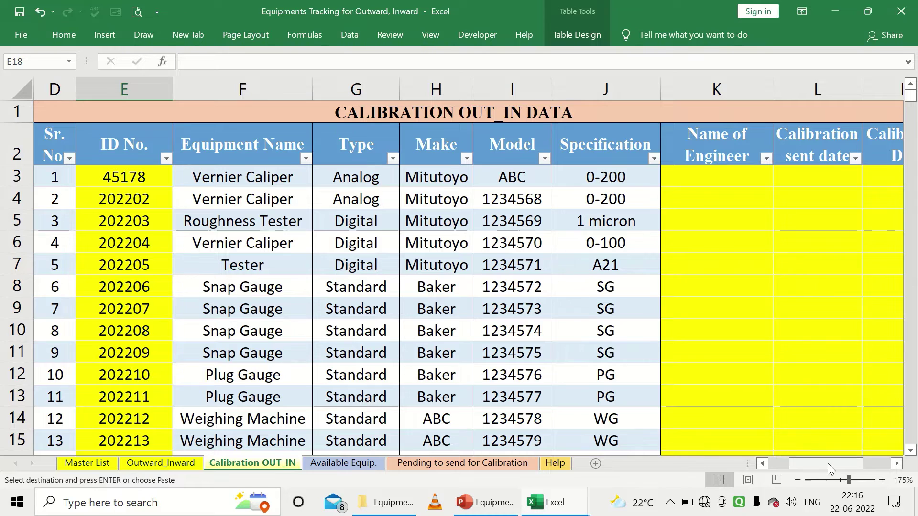
left_click_drag(830, 463, 845, 465)
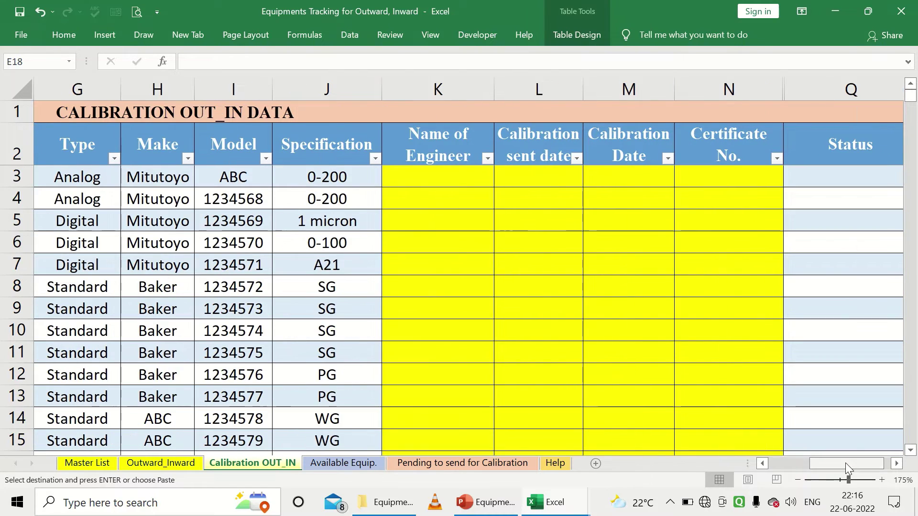
left_click_drag(465, 182, 445, 285)
left_click(460, 171)
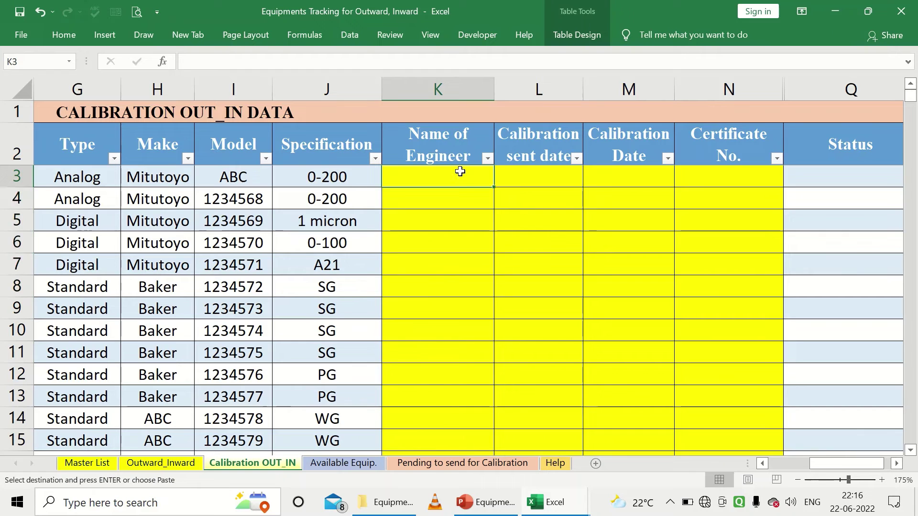
mouse_move(460, 171)
left_mouse_down()
mouse_move(442, 316)
mouse_move(443, 306)
left_mouse_up()
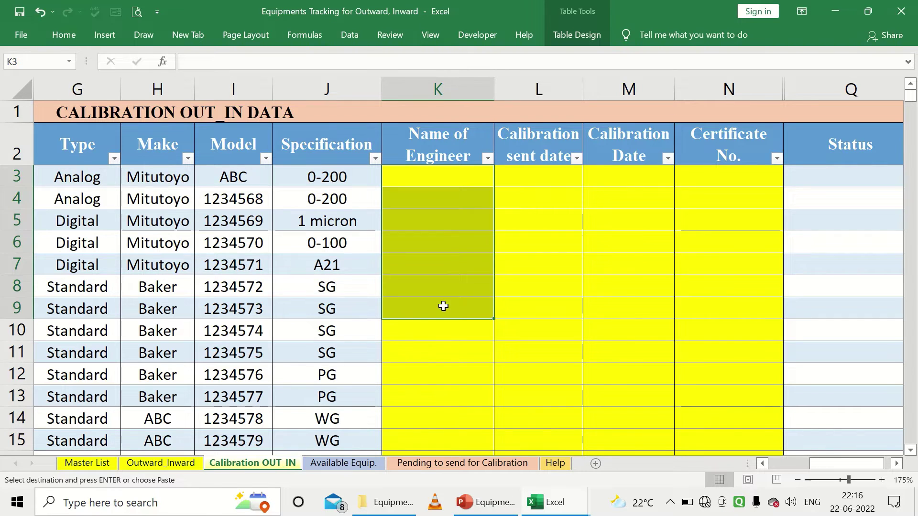
left_click(537, 176)
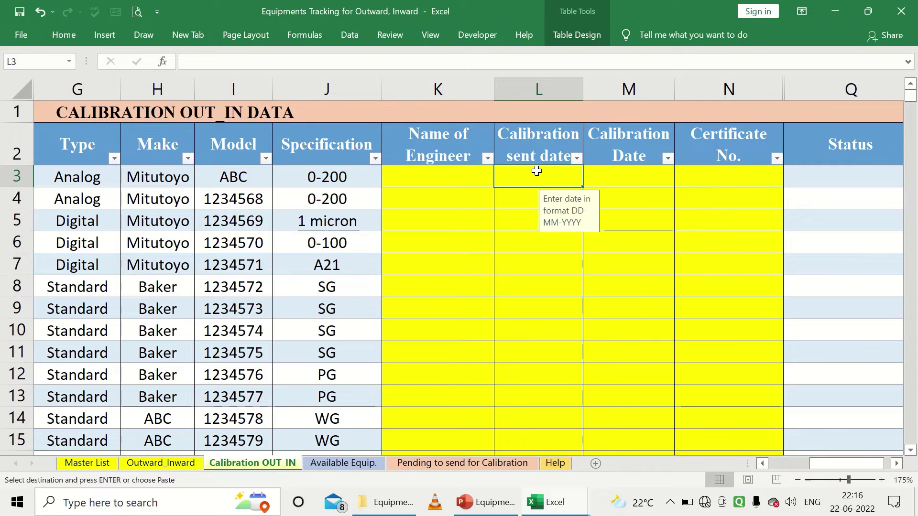
left_click_drag(618, 179, 597, 337)
left_click_drag(743, 184, 729, 297)
Step: Enter the engineer's name in K3 for the first calibration record
left_click(456, 178)
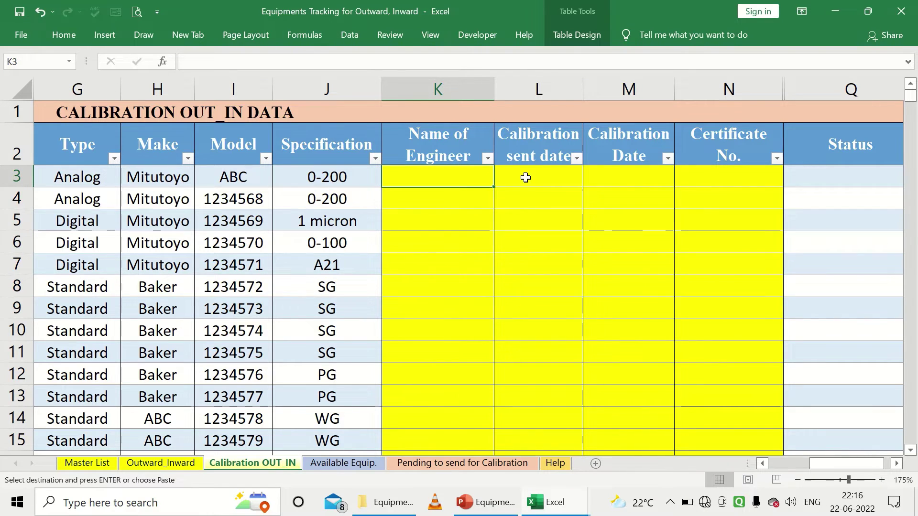
type("Mr. D")
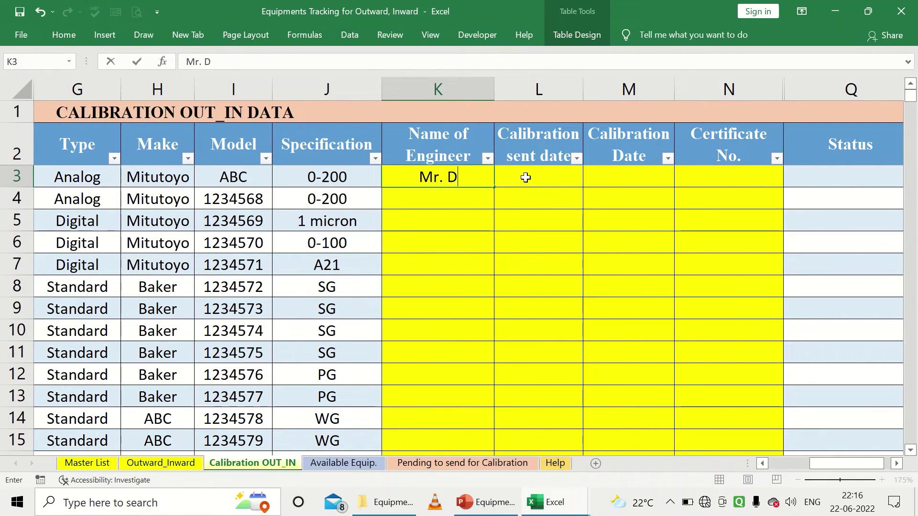
key("BackSpace")
type("sACH")
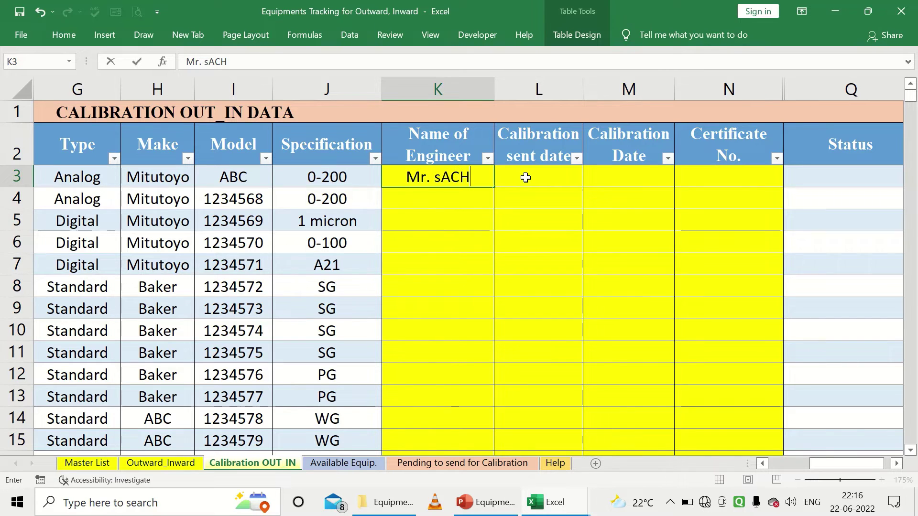
key("BackSpace")
key("BackSpace")
key("BackSpace")
key("BackSpace")
type("S")
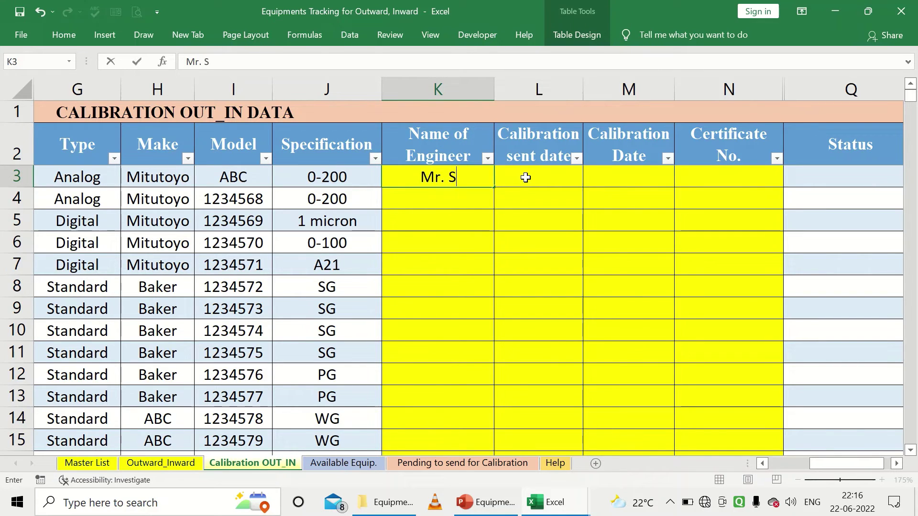
type("achin")
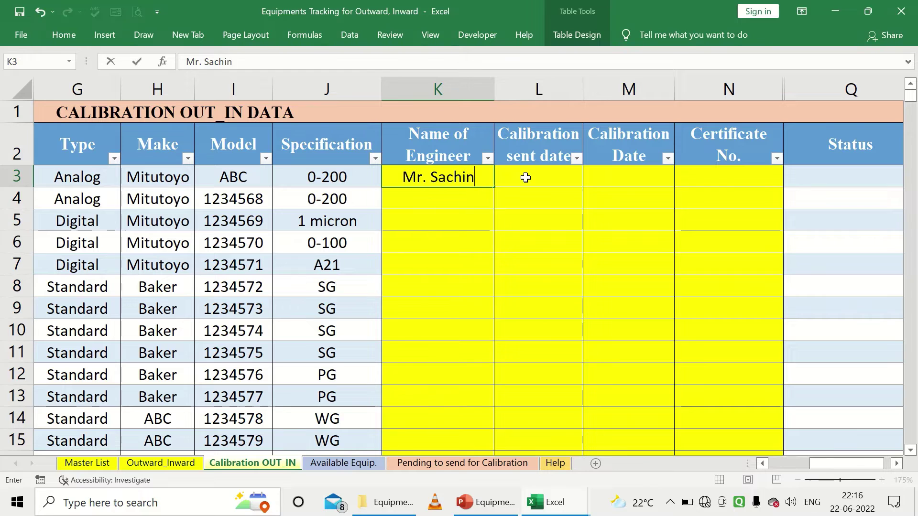
key("Tab")
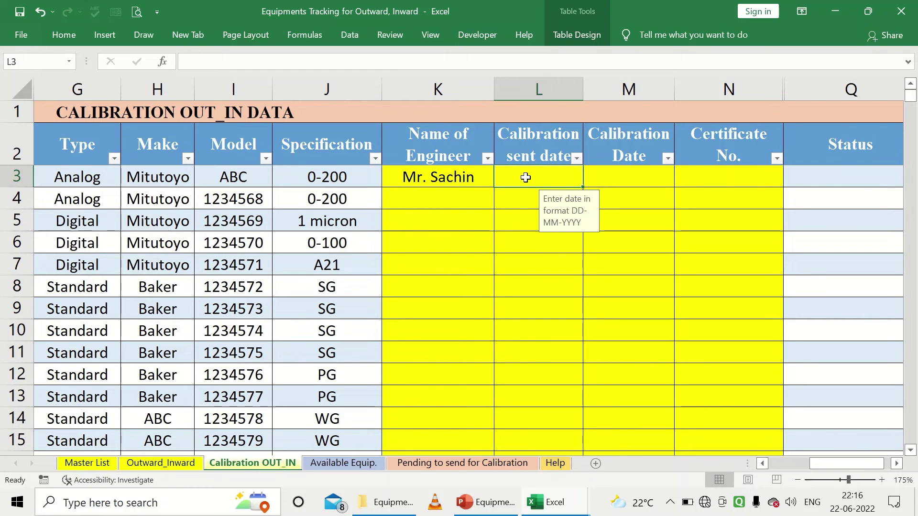
Step: Set the first record's Calibration sent date in L3 to 18-06-2022
type("18")
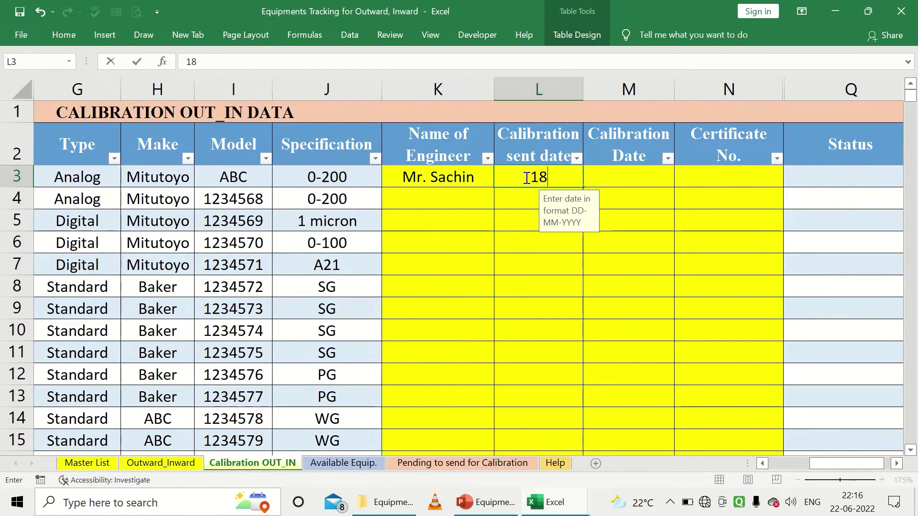
type("-06-2022")
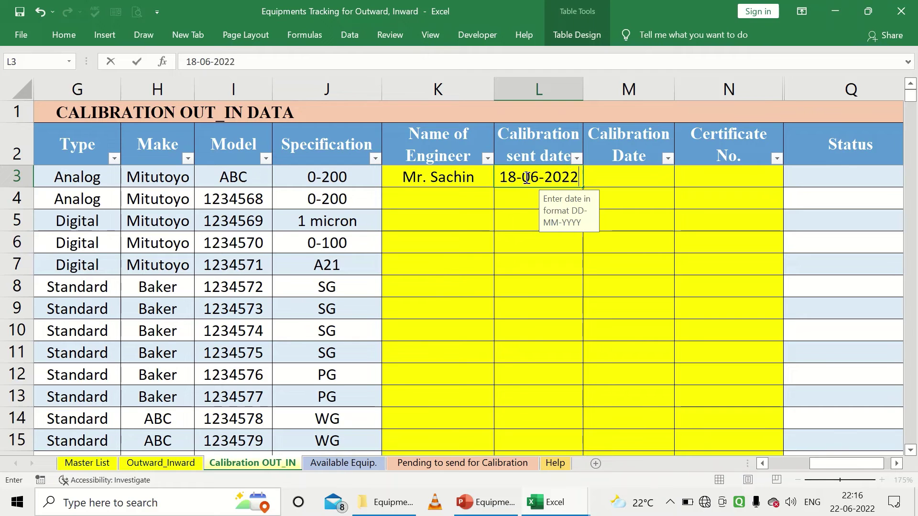
key("Tab")
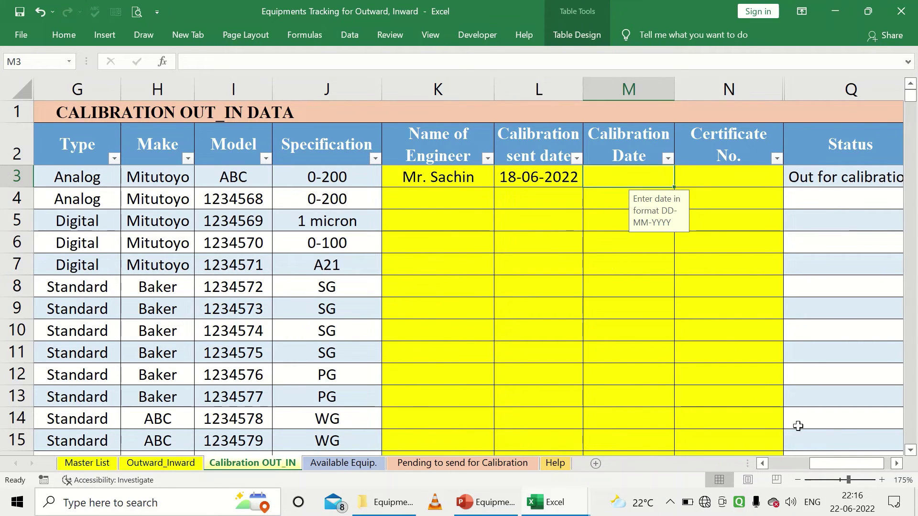
Step: Check the first equipment's Calibration Status and Availability Status in the Master List sheet
scroll(827, 465, "left", 3)
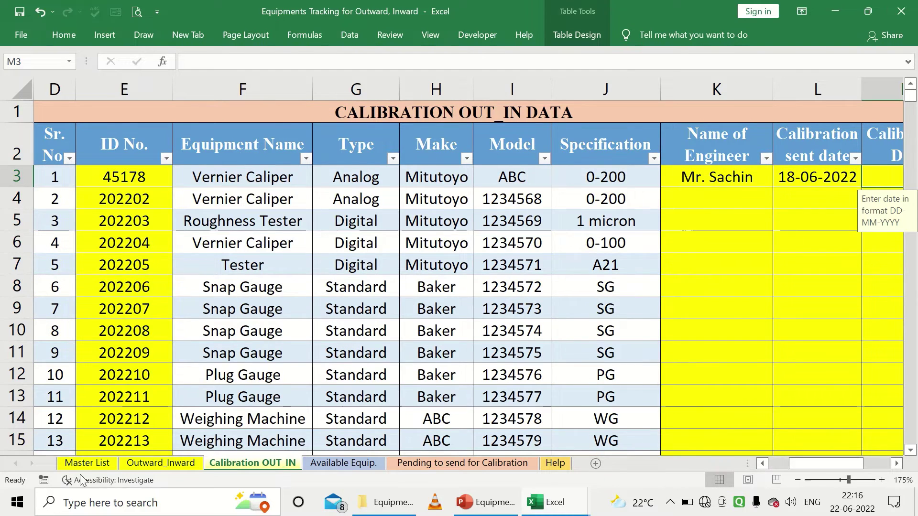
left_click(89, 467)
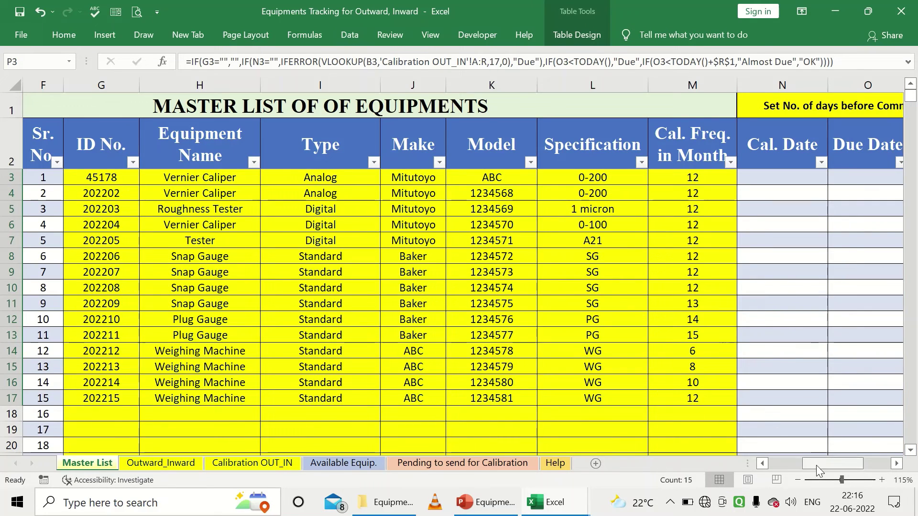
scroll(818, 471, "right", 3)
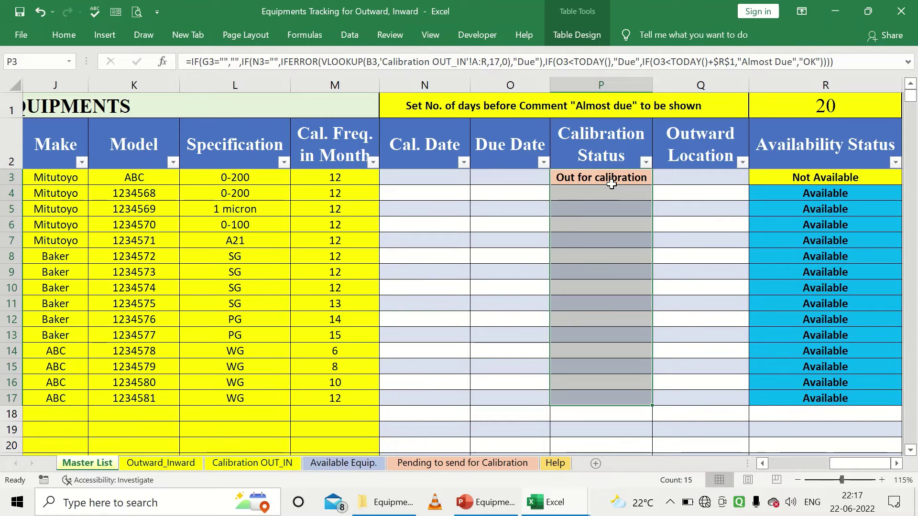
scroll(746, 465, "left", 3)
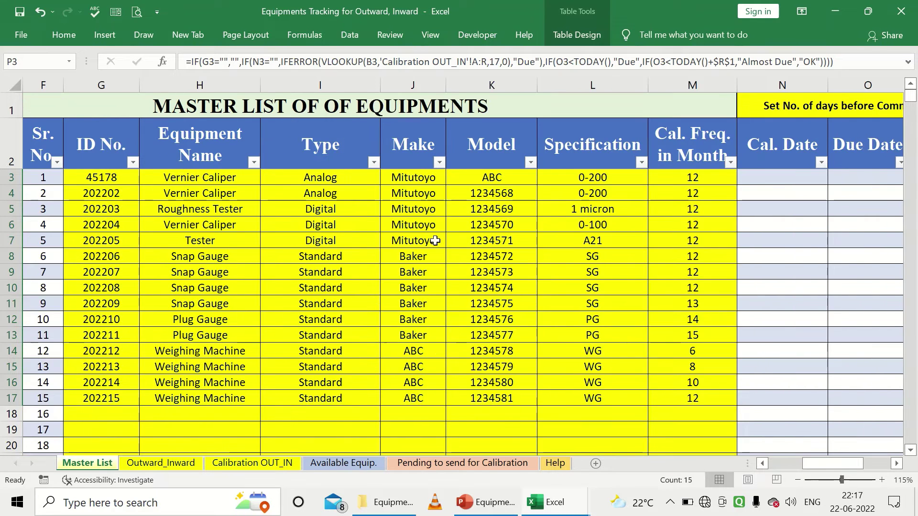
left_click(118, 177)
mouse_move(852, 465)
left_mouse_down()
mouse_move(879, 468)
mouse_move(852, 467)
left_mouse_up()
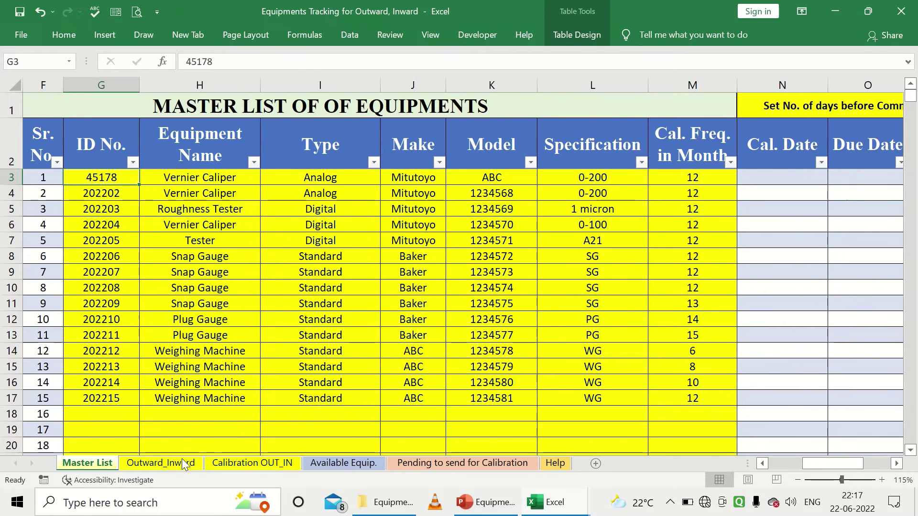
Step: Set the first record's Calibration Date in M3 of the Calibration OUT_IN sheet to 20-06-2022
left_click(231, 465)
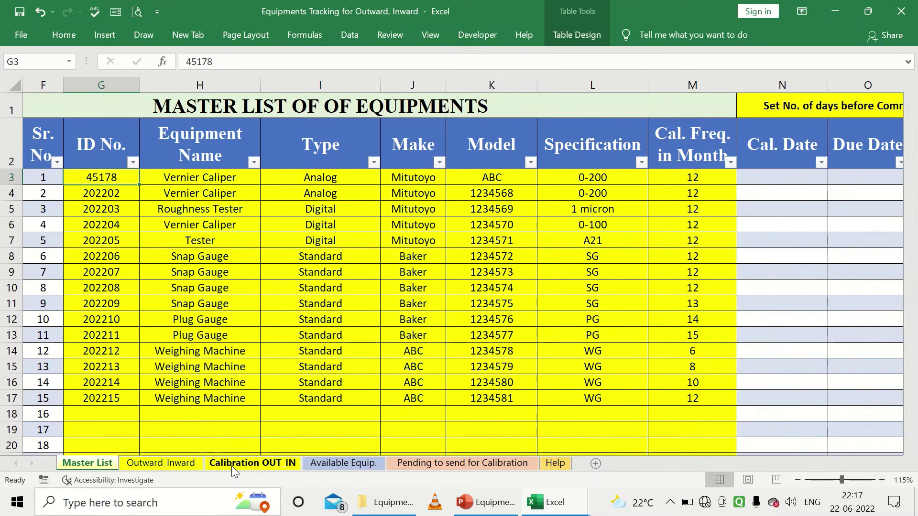
left_click_drag(791, 472, 807, 468)
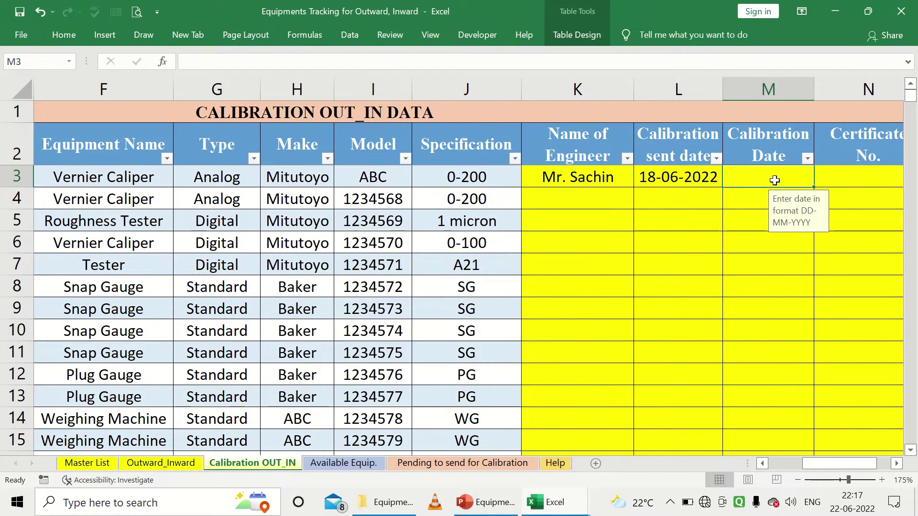
type("20-06-2")
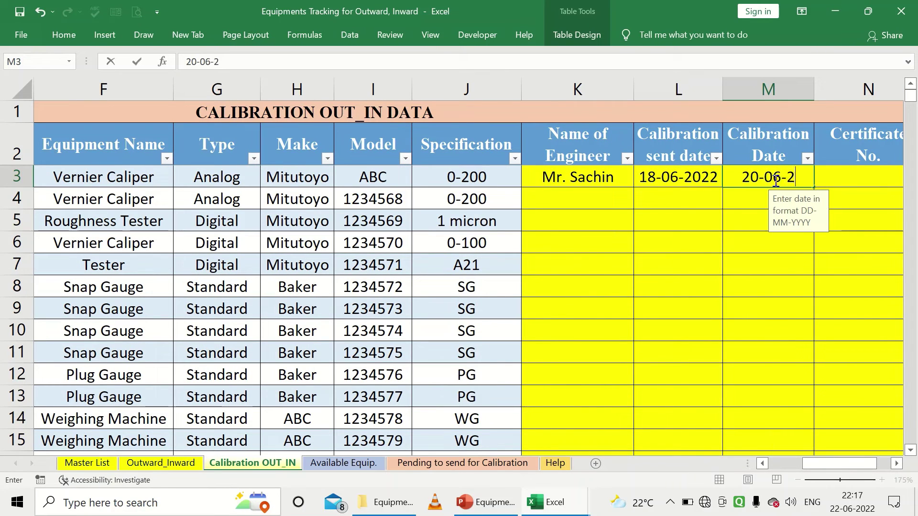
type("022")
key("Return")
left_click(887, 175)
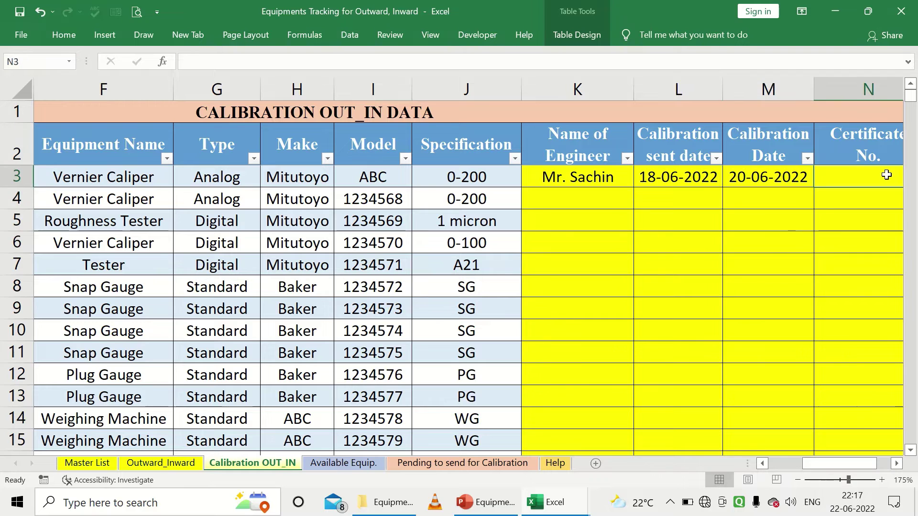
Step: Check the first equipment's Cal. Date, Due Date, Calibration Status and Availability Status in the Master List sheet
left_click(72, 466)
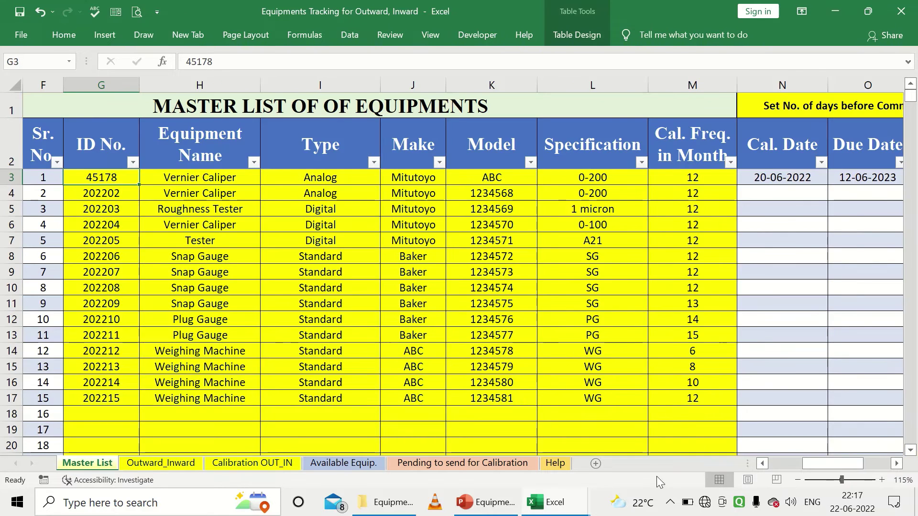
left_click_drag(811, 464, 837, 464)
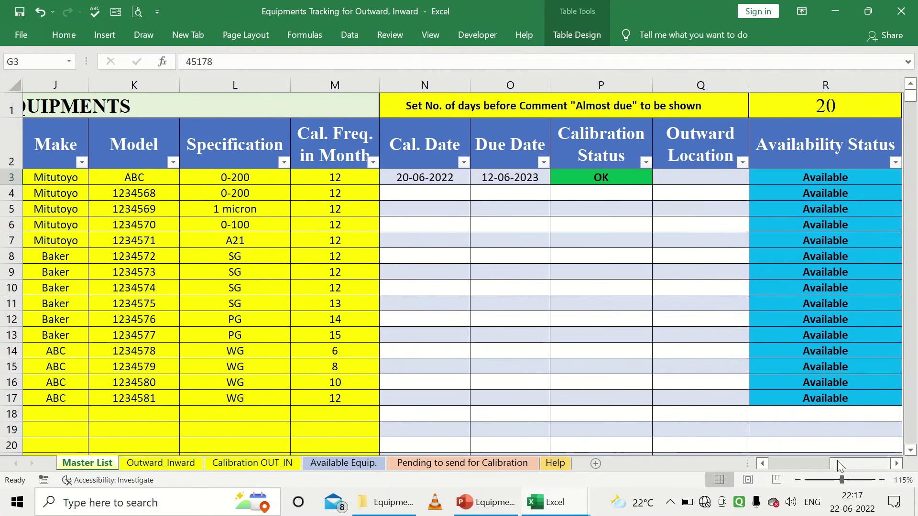
left_click(621, 179)
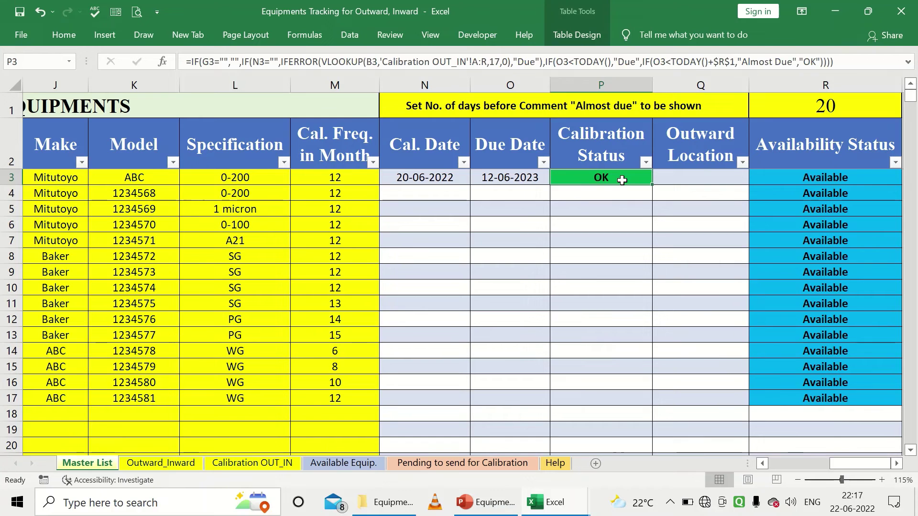
left_click(857, 177)
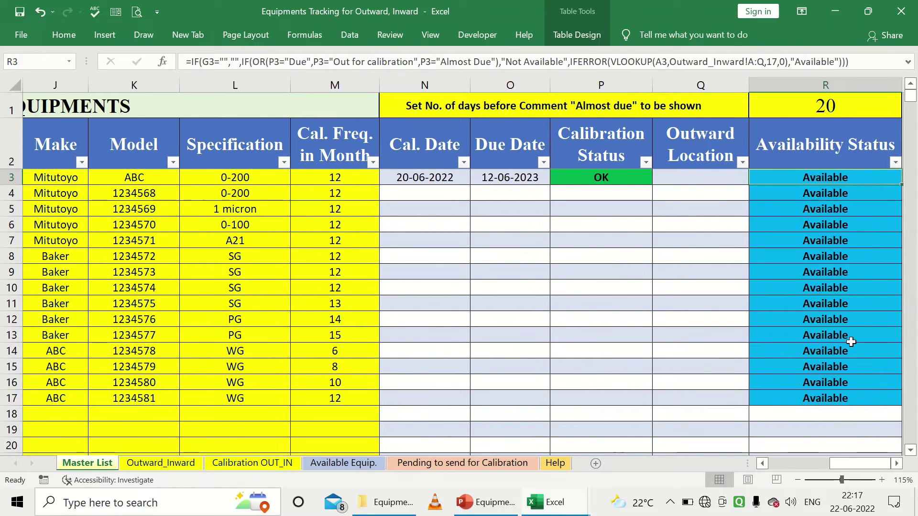
left_click_drag(830, 468, 804, 466)
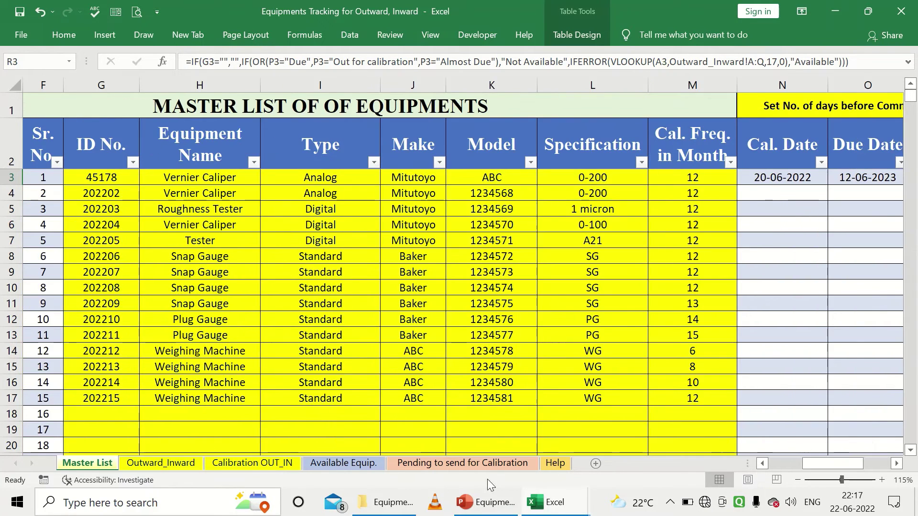
Step: Return to the Calibration OUT_IN sheet and review the engineer, sent date, calibration date and Status entries down to row 17
left_click(248, 467)
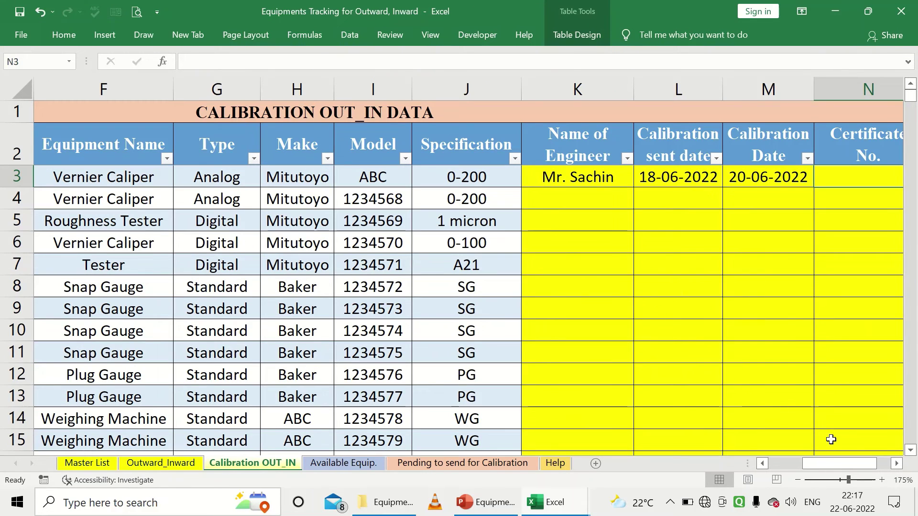
left_click_drag(844, 466, 811, 463)
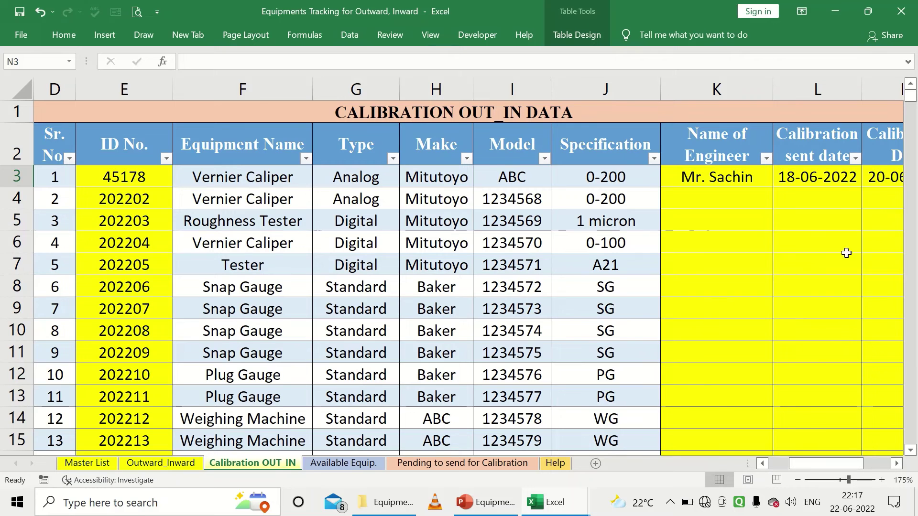
left_click(841, 206)
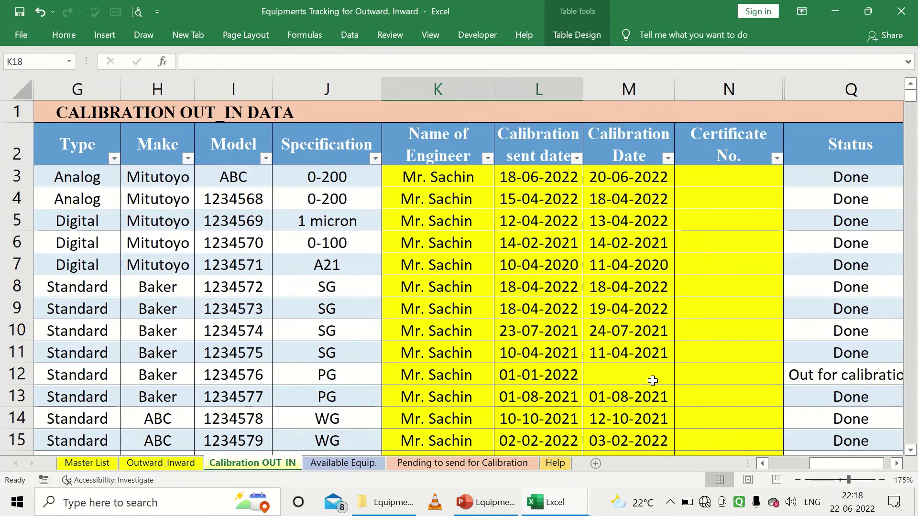
scroll(655, 378, "down", 1)
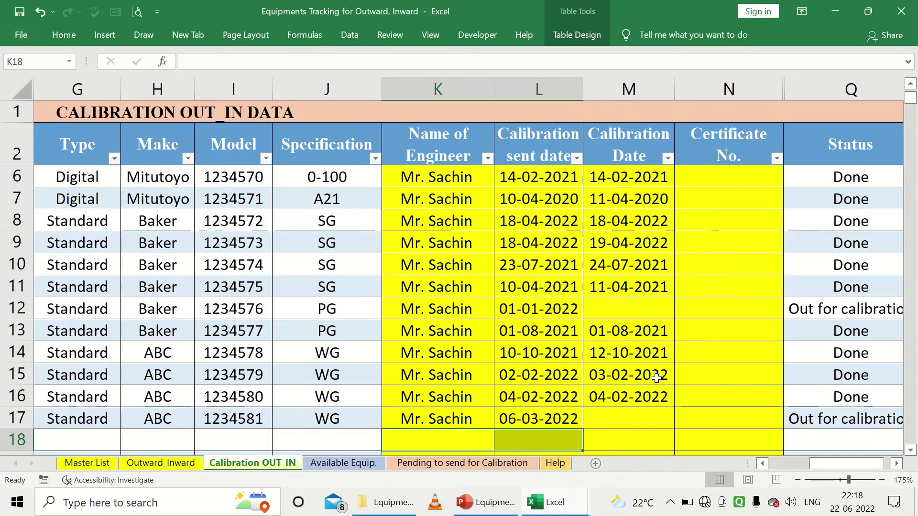
Step: Examine the Calibration sent date and Calibration Date cells of rows 12 and 17 in the Calibration OUT_IN sheet
scroll(826, 440, "up", 1)
left_click_drag(846, 464, 820, 463)
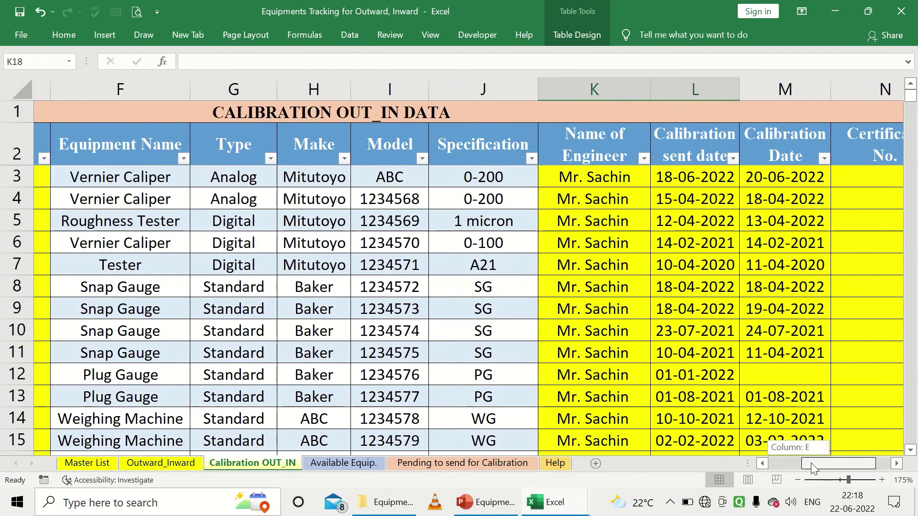
scroll(757, 333, "down", 2)
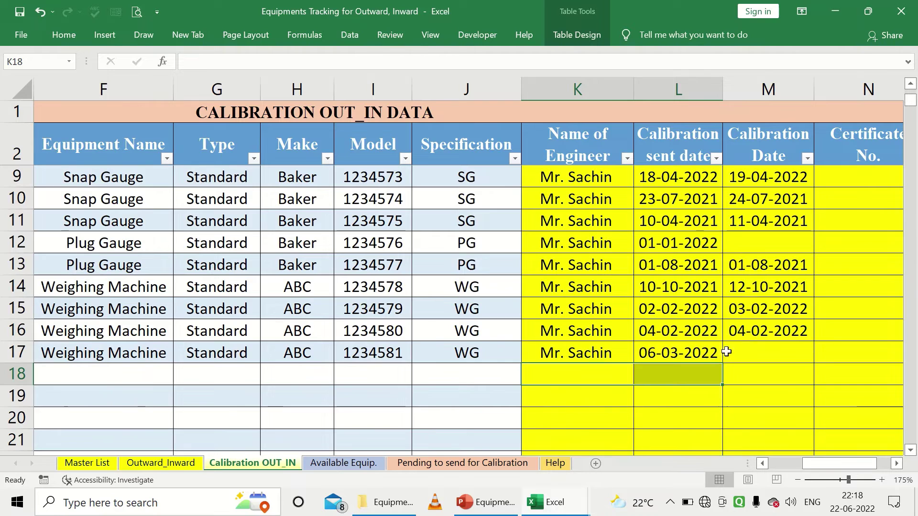
left_click(709, 348)
left_click(758, 357)
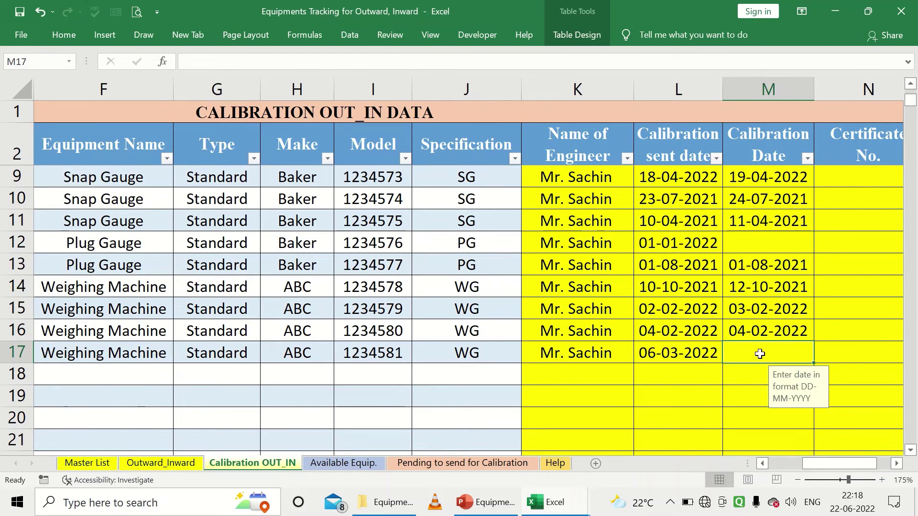
left_click(779, 262)
left_click(785, 235)
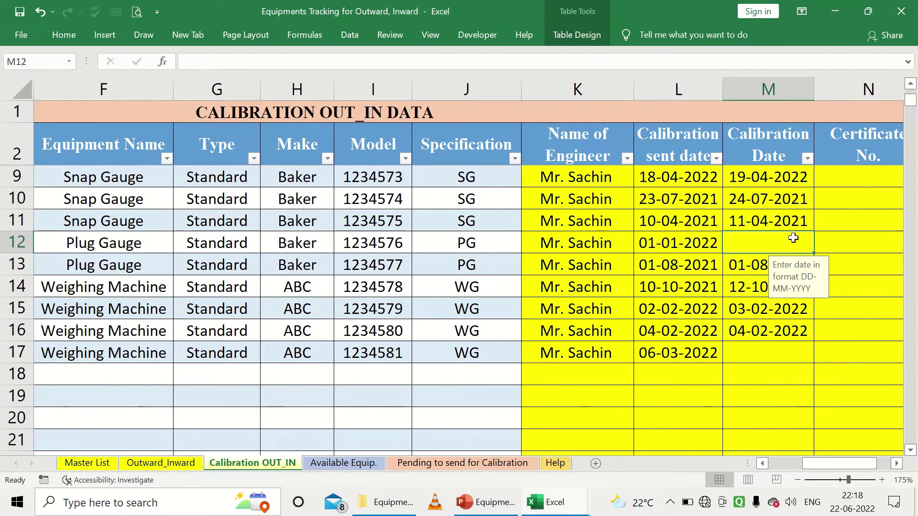
left_click(793, 353)
left_click(682, 252)
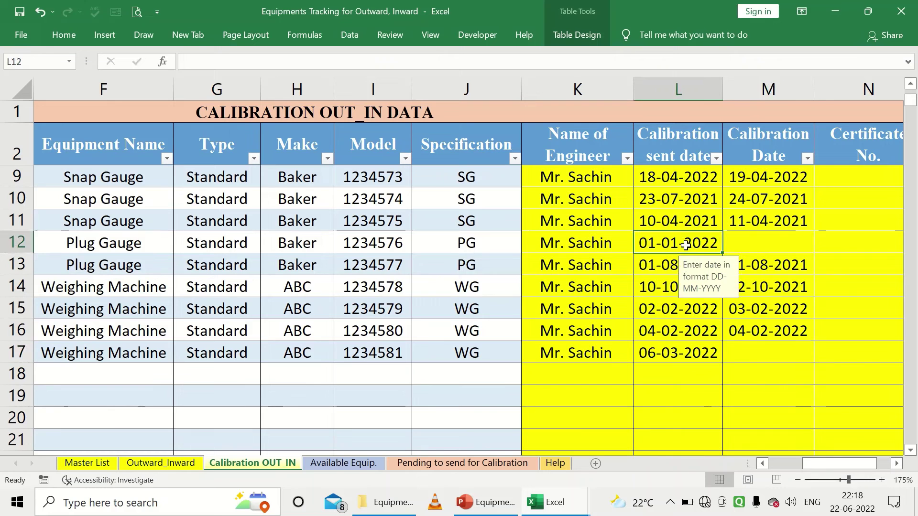
left_click(693, 353)
left_click(684, 242)
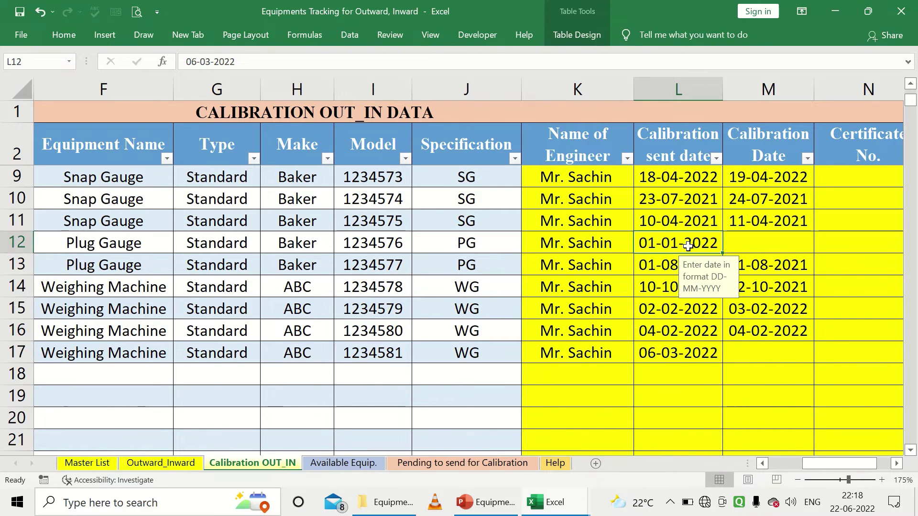
scroll(689, 244, "up", 2)
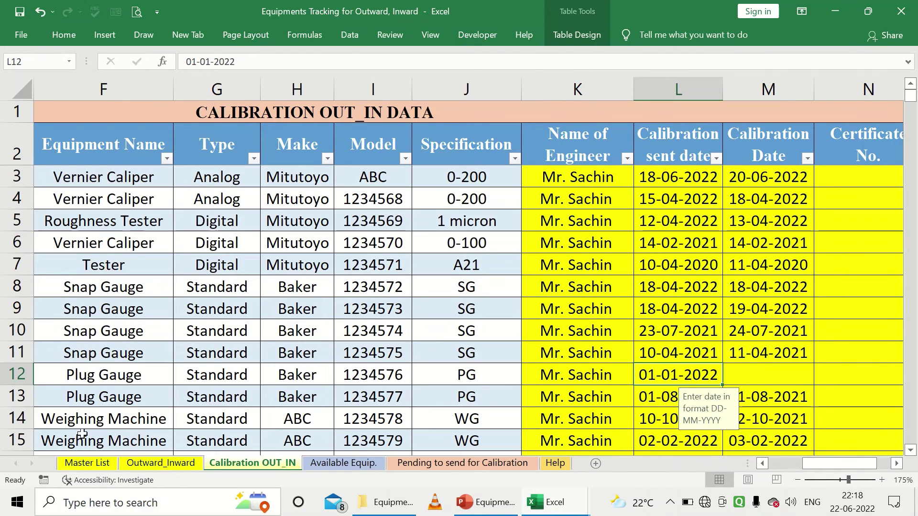
Step: Check the Calibration Status of the equipment in rows 12 and 17 of the Master List sheet
left_click(87, 463)
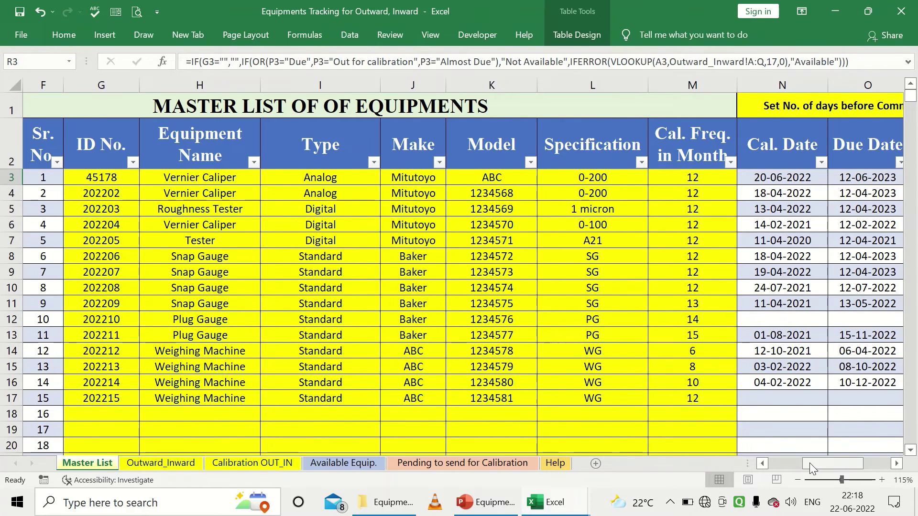
scroll(733, 410, "right", 3)
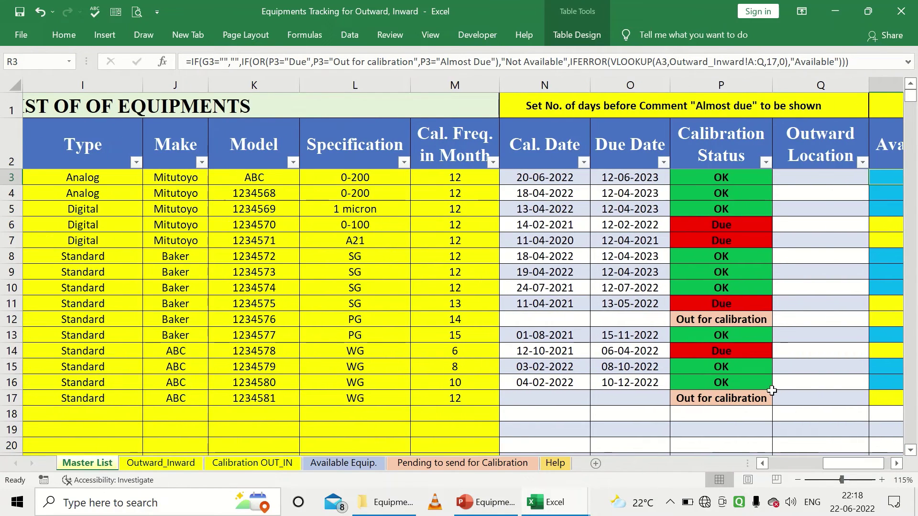
left_click(727, 321)
left_click(743, 399)
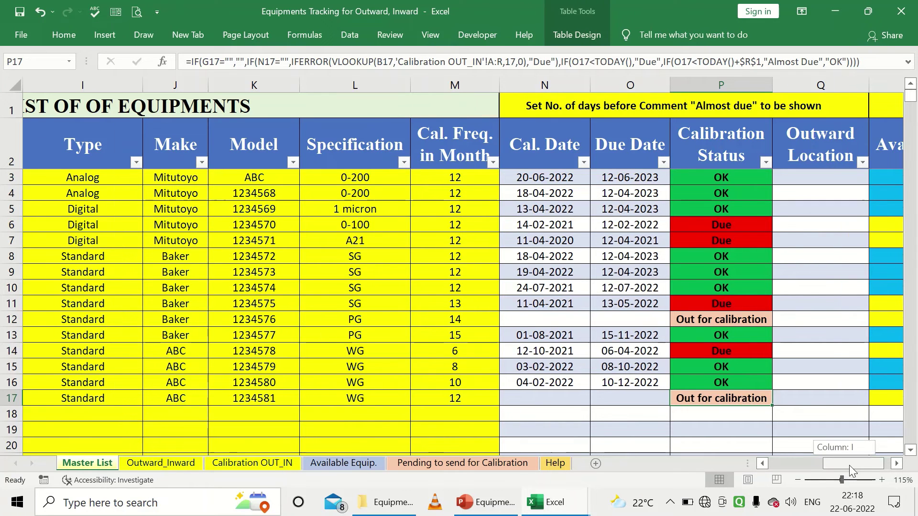
left_click_drag(849, 466, 670, 473)
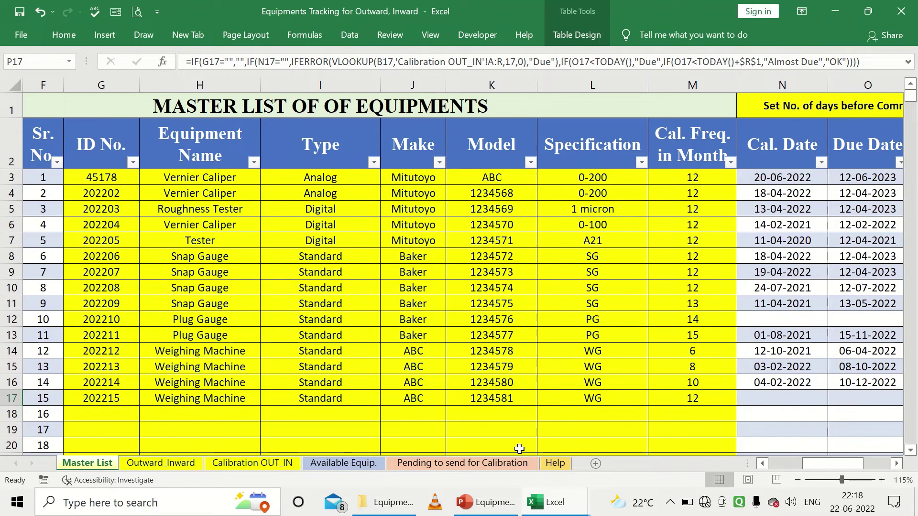
Step: Choose ID No. 202202 for the first record in E3 of the Outward_Inward sheet and review its equipment details
left_click(160, 463)
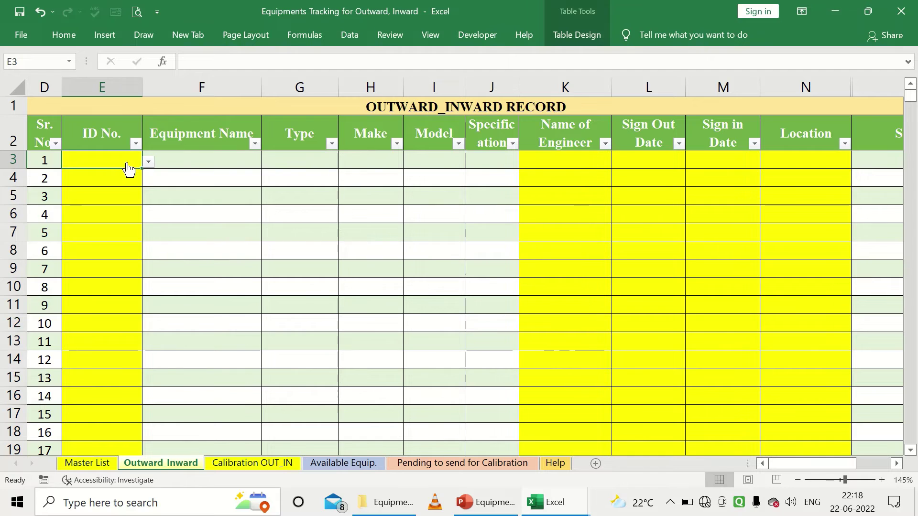
left_click(149, 162)
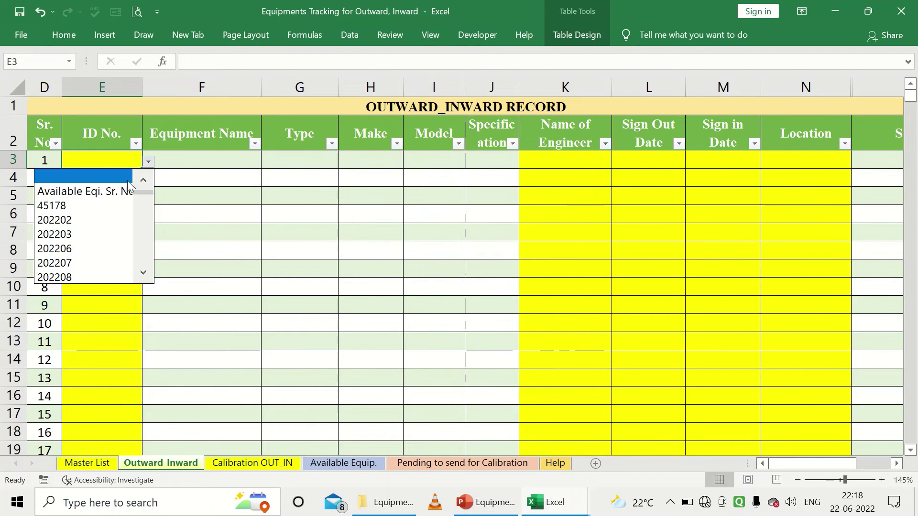
left_click(88, 219)
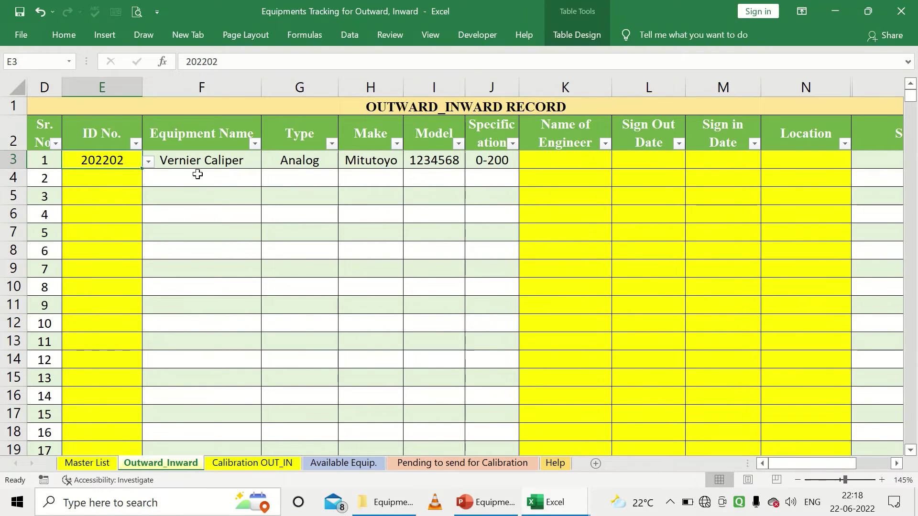
left_click_drag(201, 162, 478, 173)
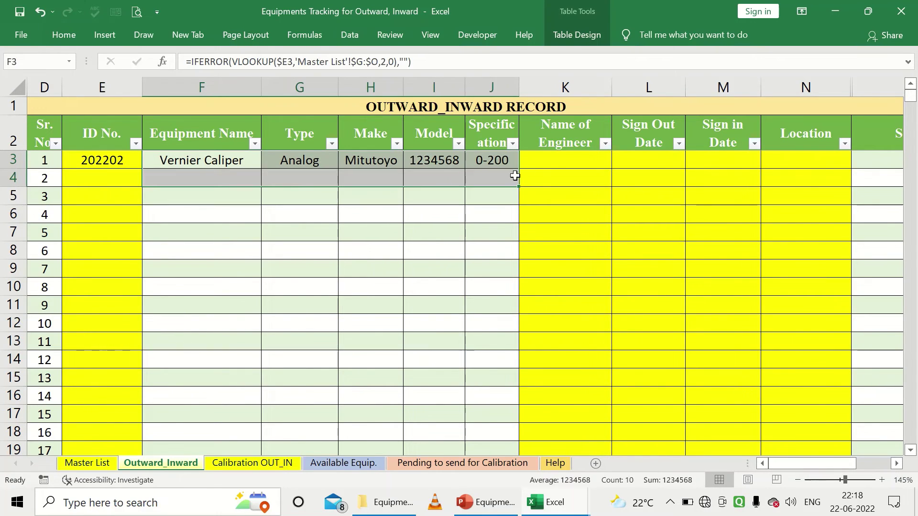
Step: Enter the engineer's name in K3 and set the Sign Out Date in L3 to 15-06-2022
left_click(556, 160)
type("Mr. S")
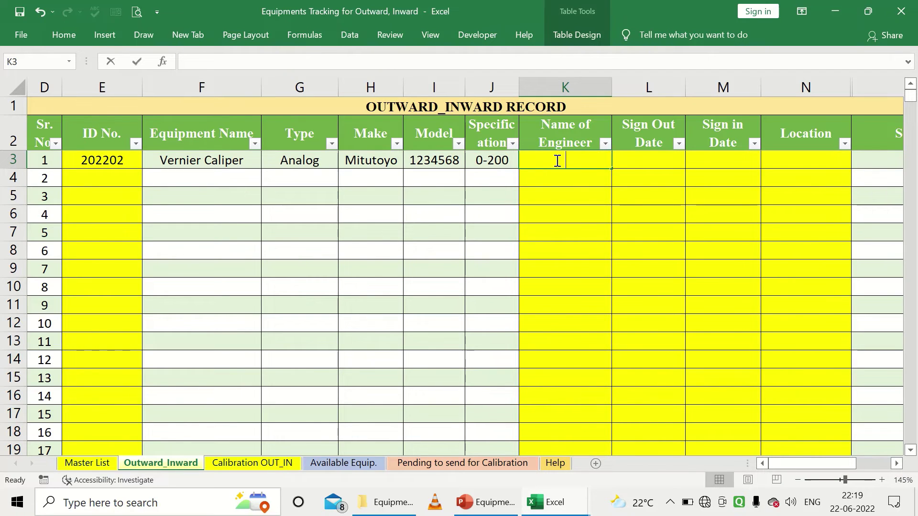
type("ac")
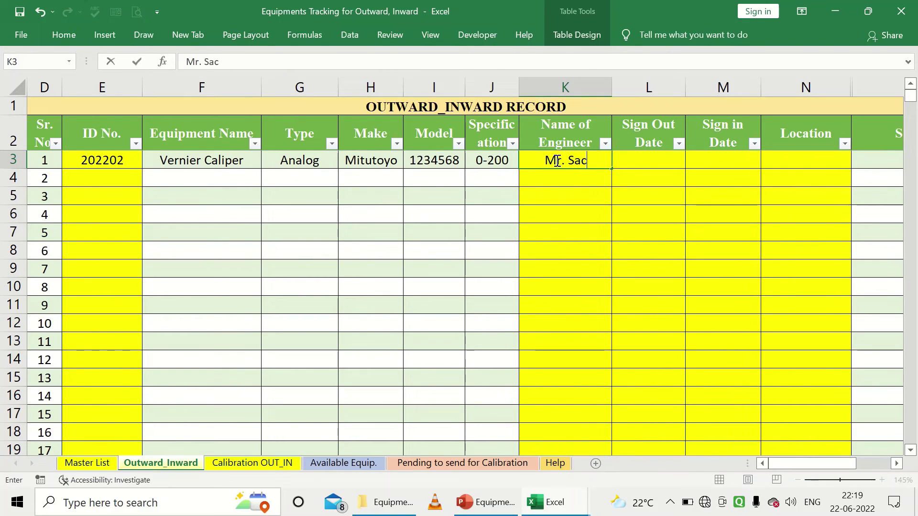
type("hin")
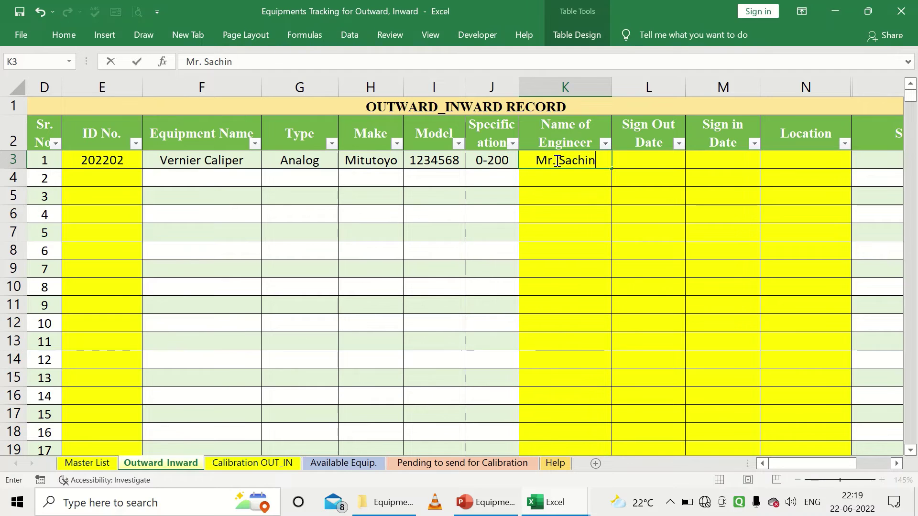
key("Tab")
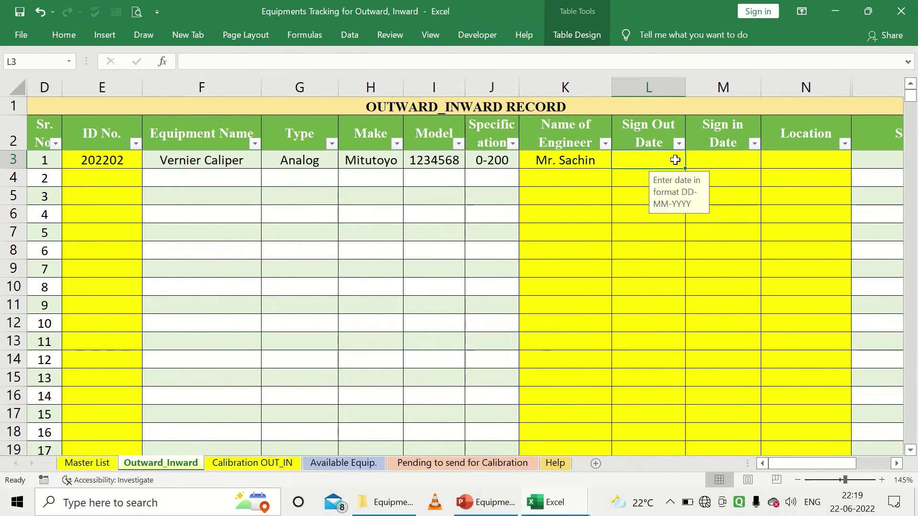
type("15-06-20")
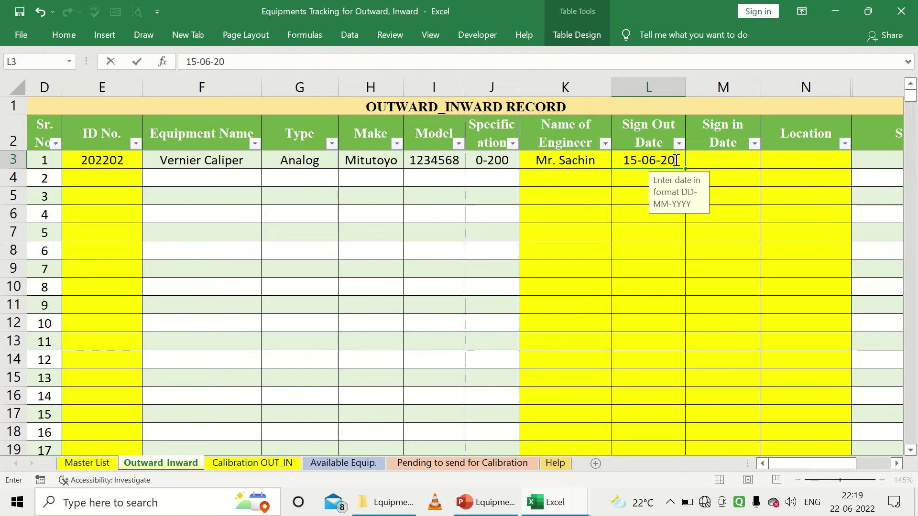
type("22")
key("Return")
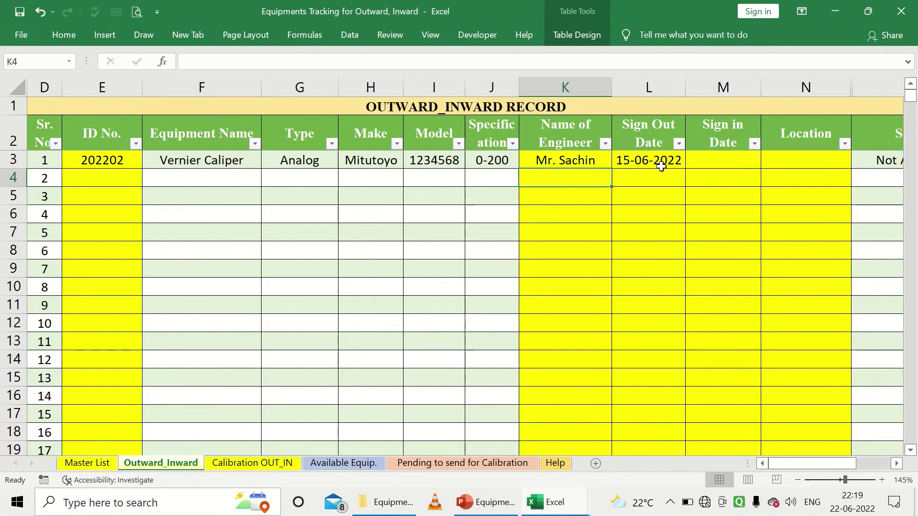
left_click(661, 166)
Step: Check the Calibration Status and Availability Status of equipment 202202 in the Master List sheet
left_click(90, 463)
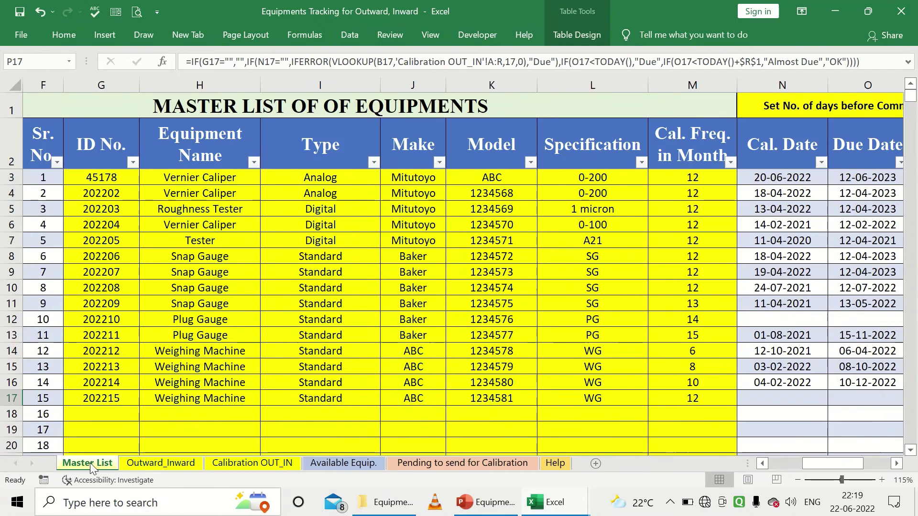
left_click(109, 195)
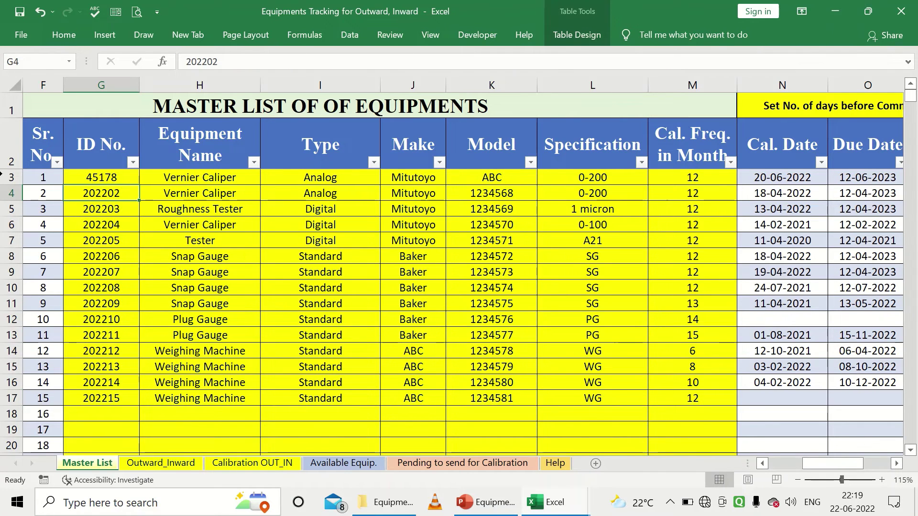
left_click(7, 187)
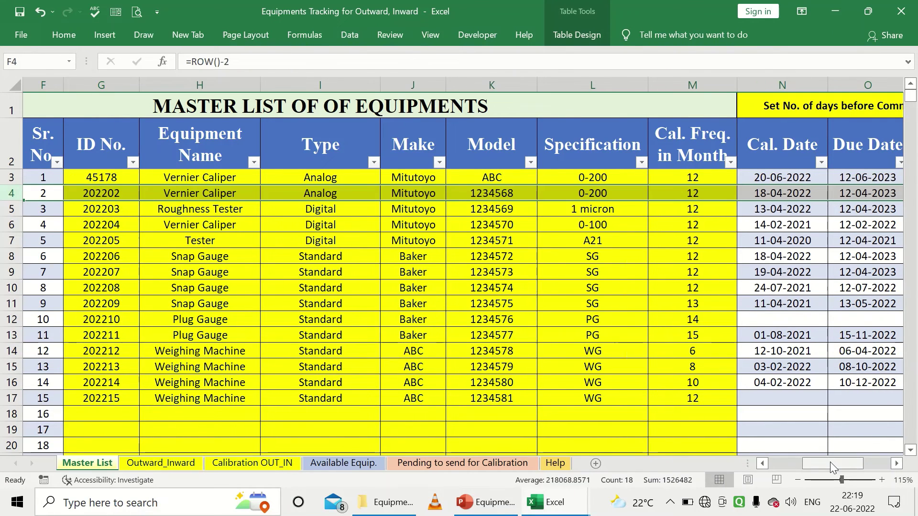
left_click_drag(831, 464, 858, 466)
left_click(826, 193)
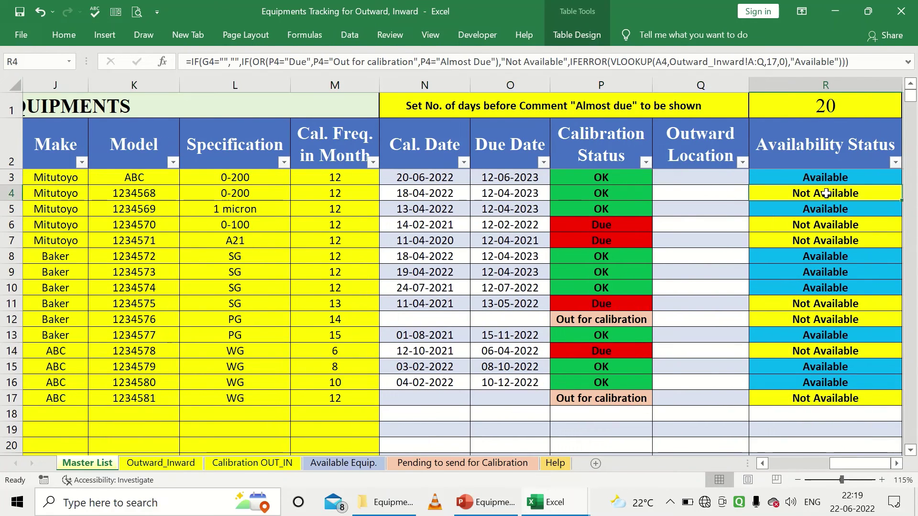
left_click(611, 195)
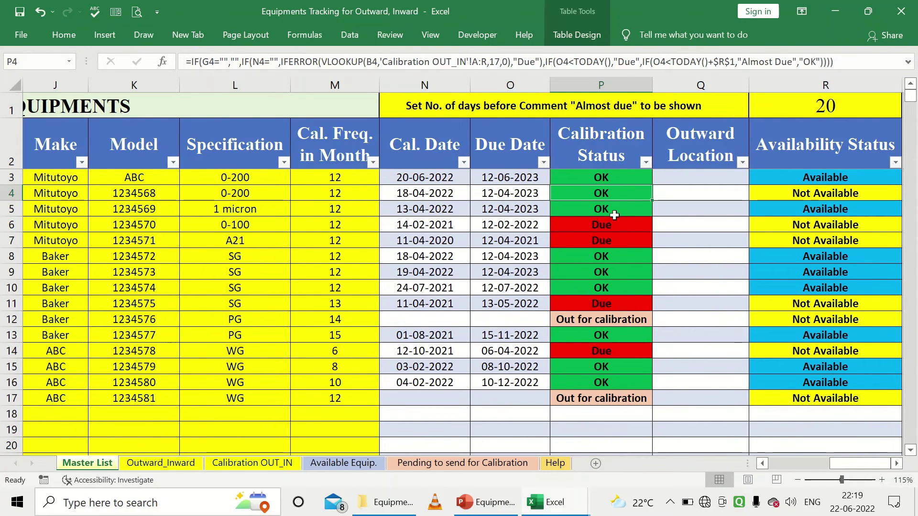
left_click(837, 196)
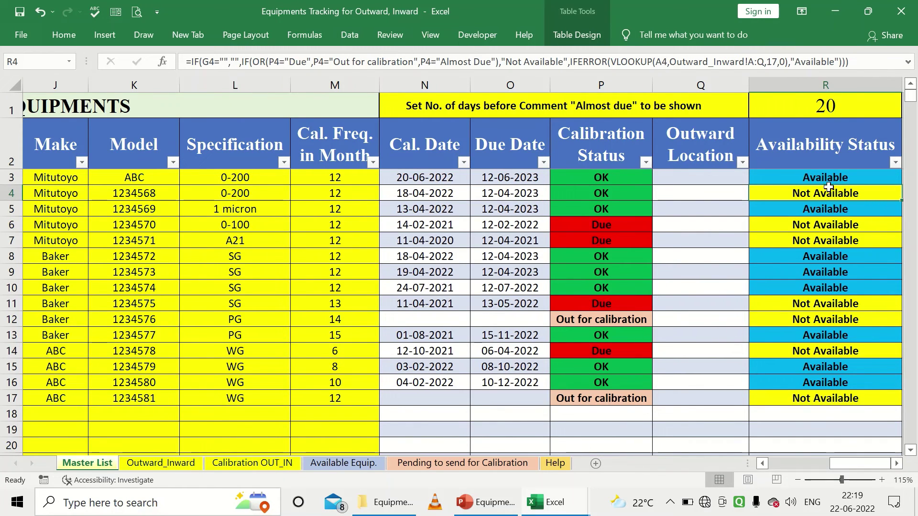
Step: Set the first record's Location in N3 of the Outward_Inward sheet to Pune and check equipment 202202's Outward Location in the Master List
left_click(156, 463)
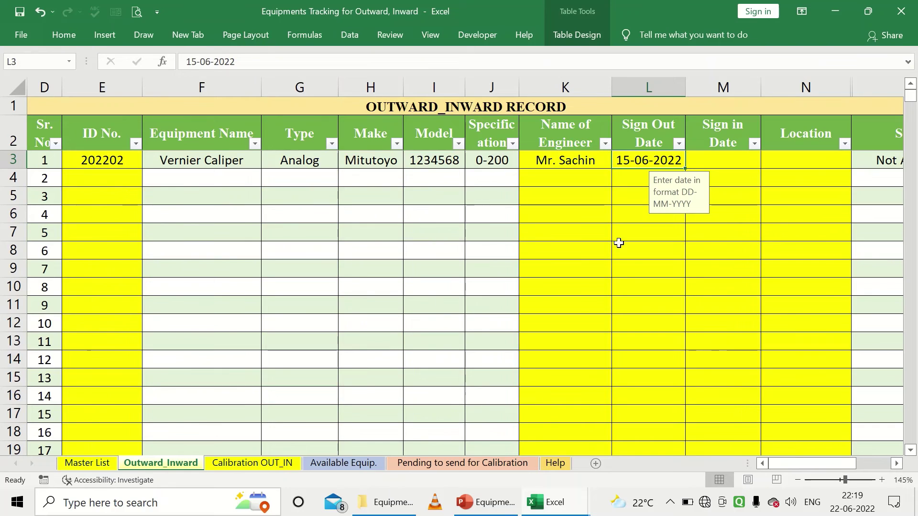
left_click(743, 162)
left_click(799, 161)
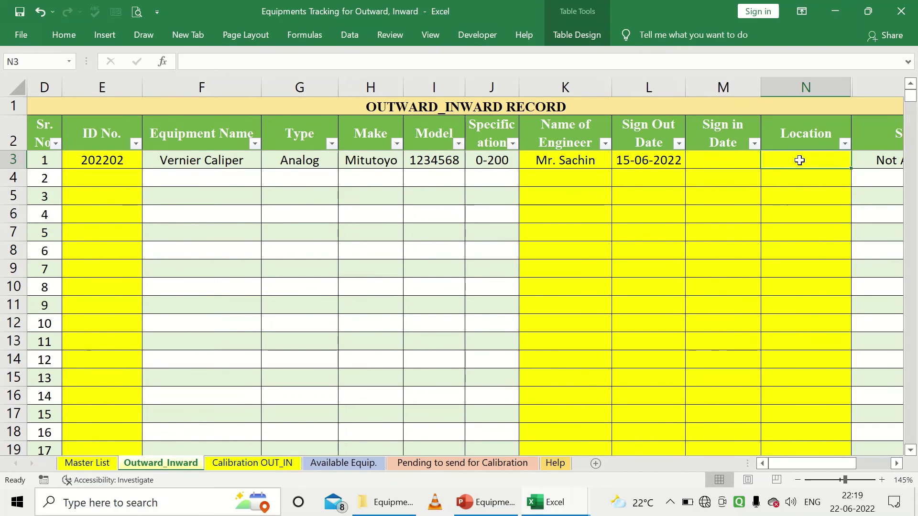
type("Pune")
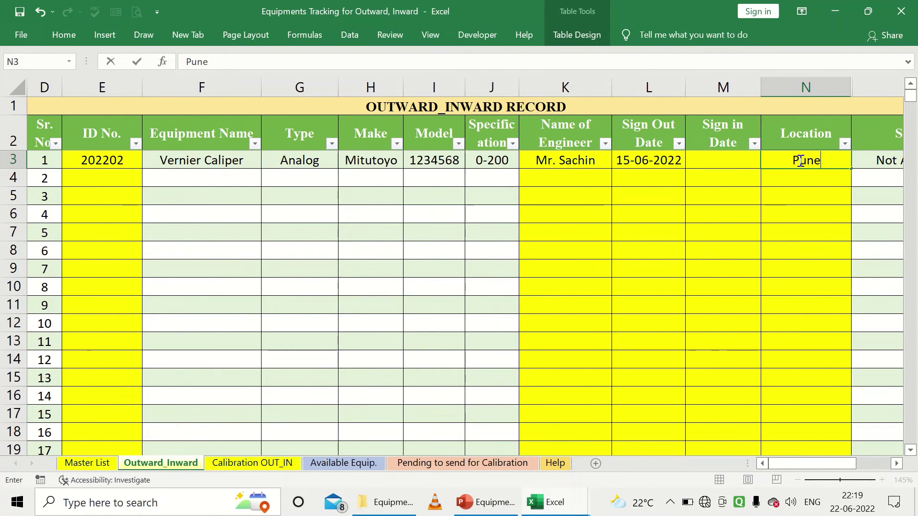
key("Return")
left_click(799, 161)
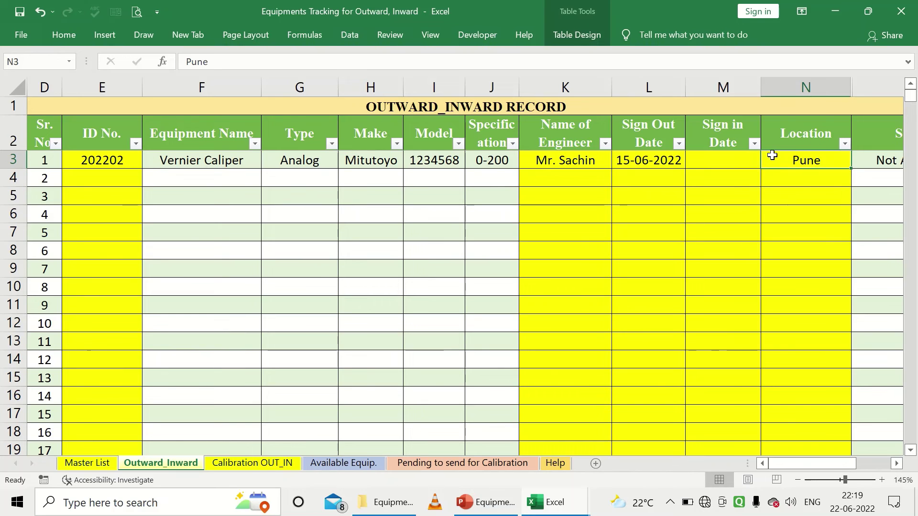
left_click(66, 464)
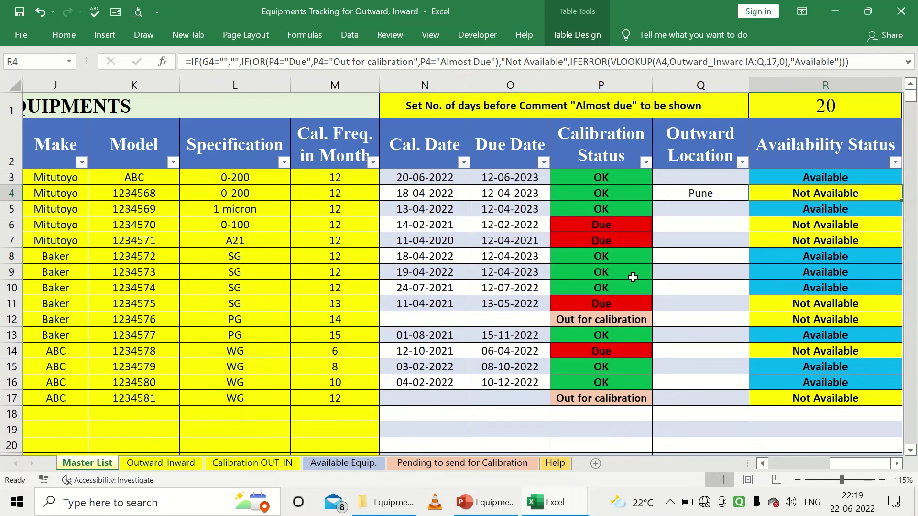
left_click(670, 196)
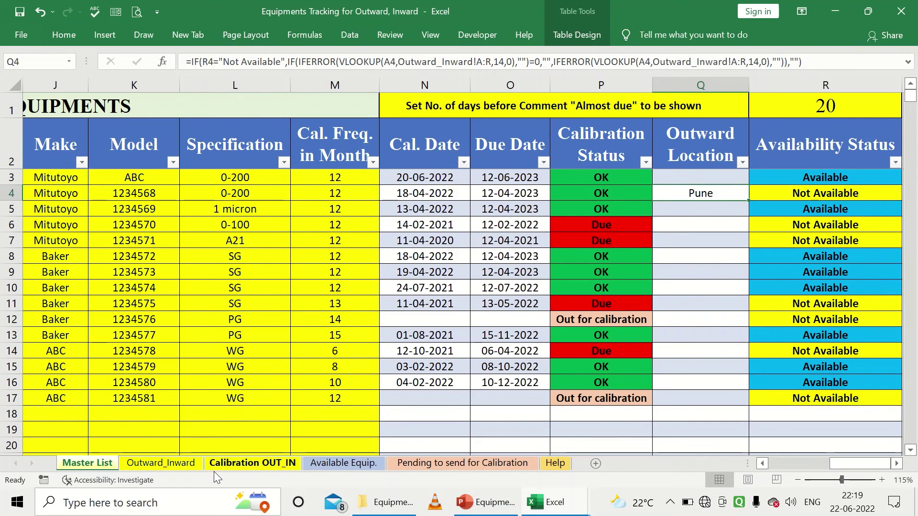
Step: Set the first record's Sign in Date in M3 of the Outward_Inward sheet to 22-06-2022
left_click(182, 463)
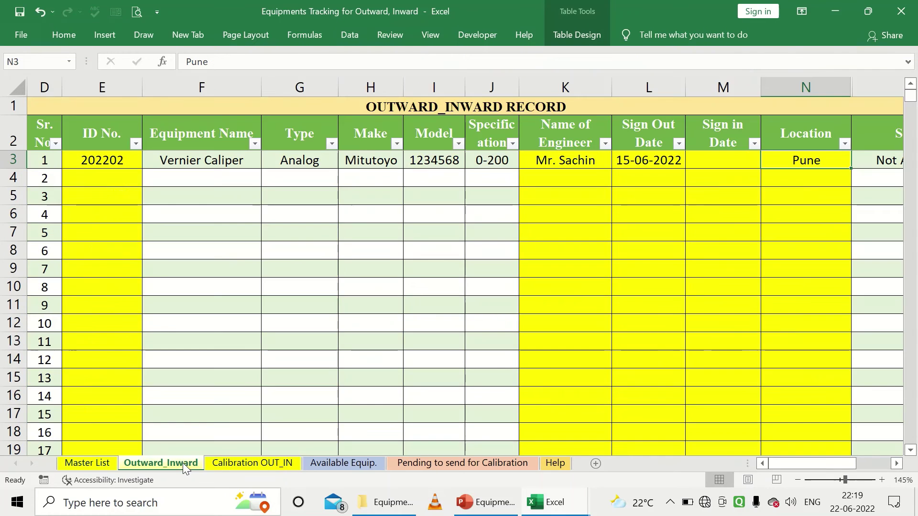
left_click(721, 165)
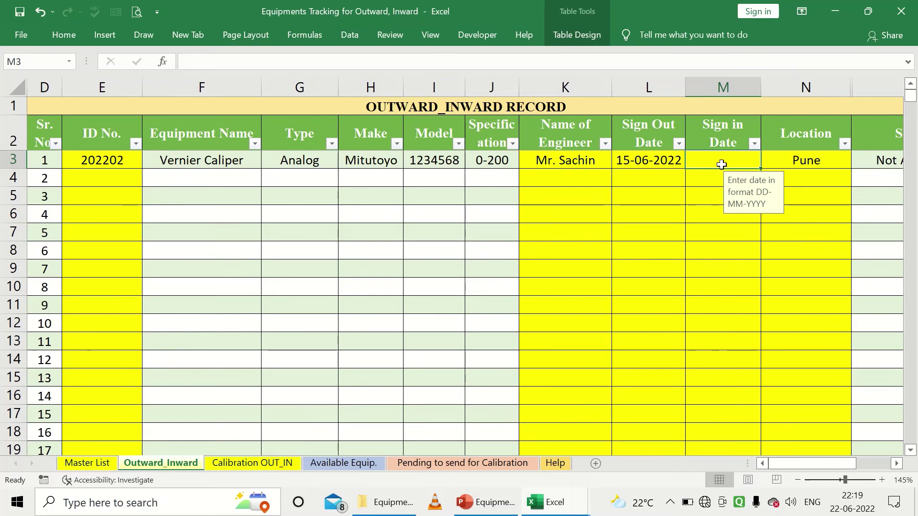
type("22-06-2022")
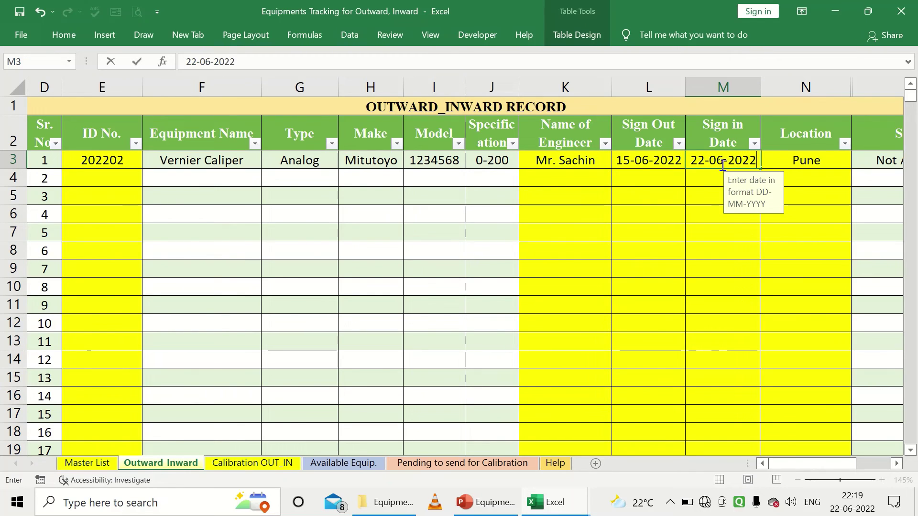
key("Return")
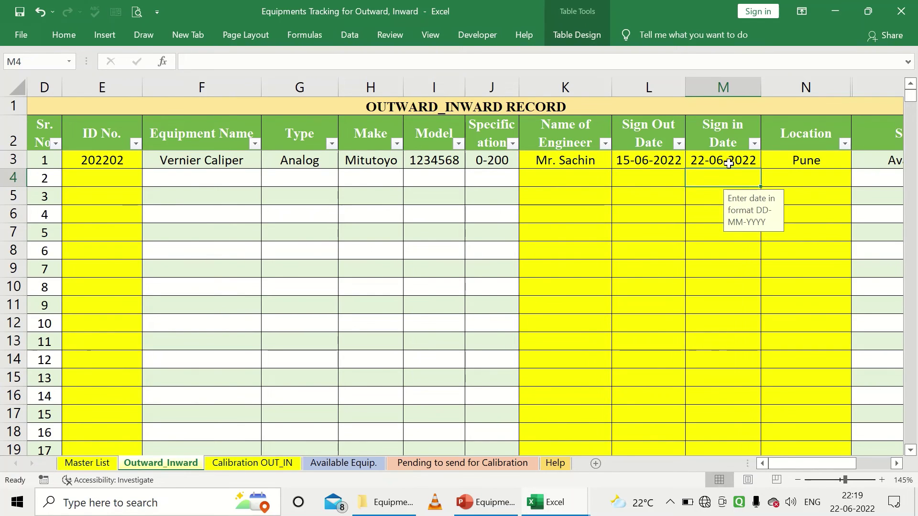
Step: Check the Outward Location and Availability Status of equipment 202202 in the Master List sheet
left_click(81, 464)
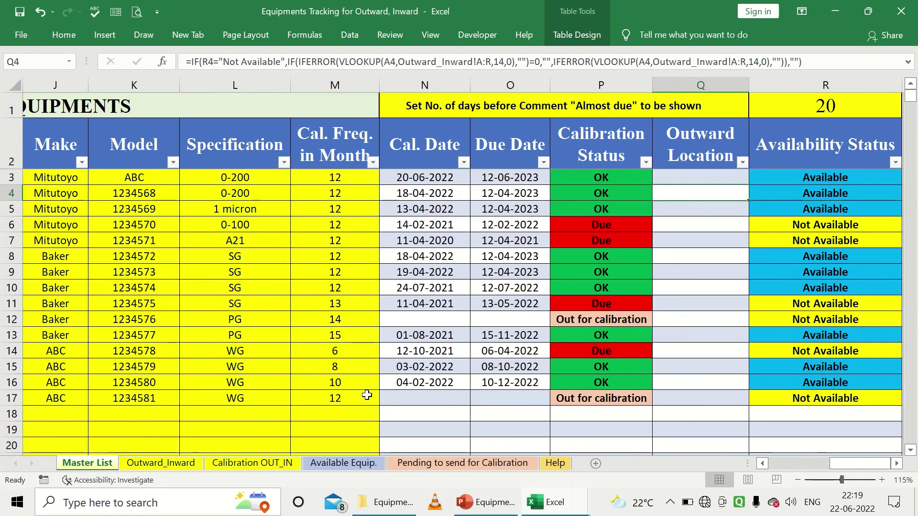
left_click(785, 195)
left_click(715, 196)
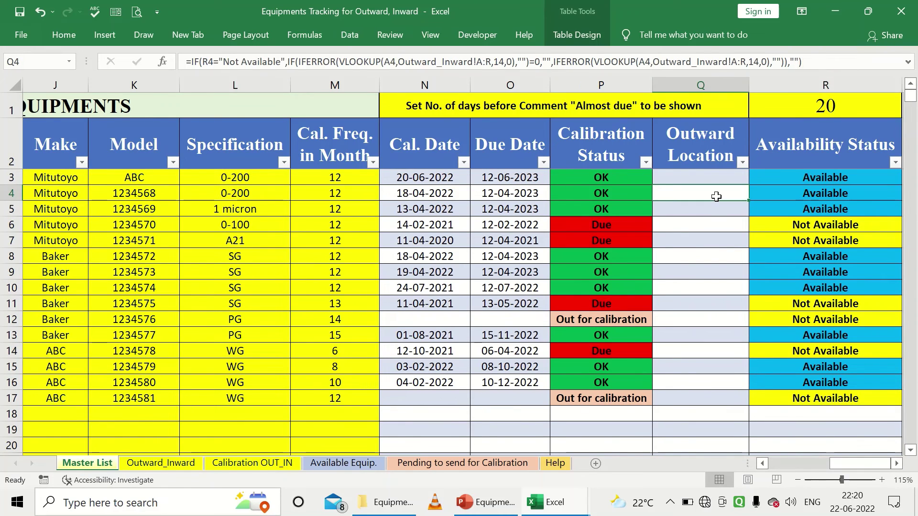
left_click(780, 193)
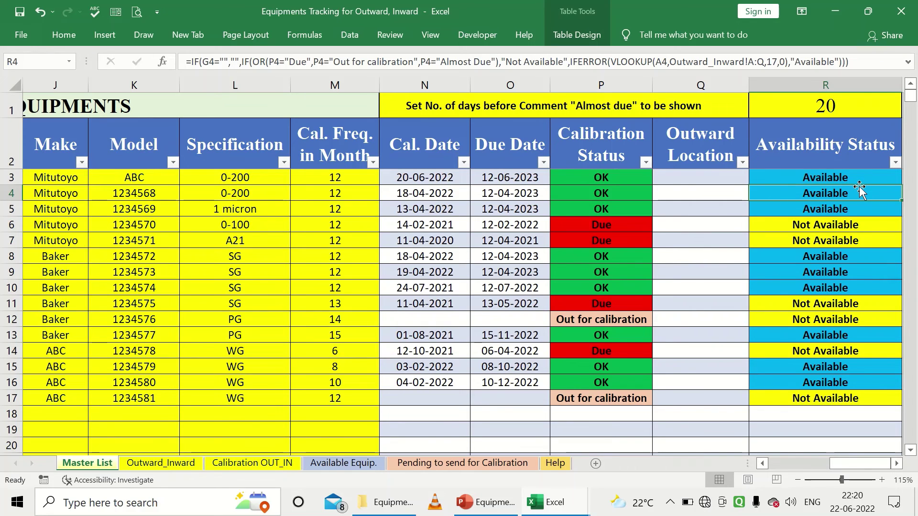
Step: Review the equipment details in the Master List, and look over the Outward_Inward and Calibration OUT_IN sheets
scroll(846, 447, "left", 3)
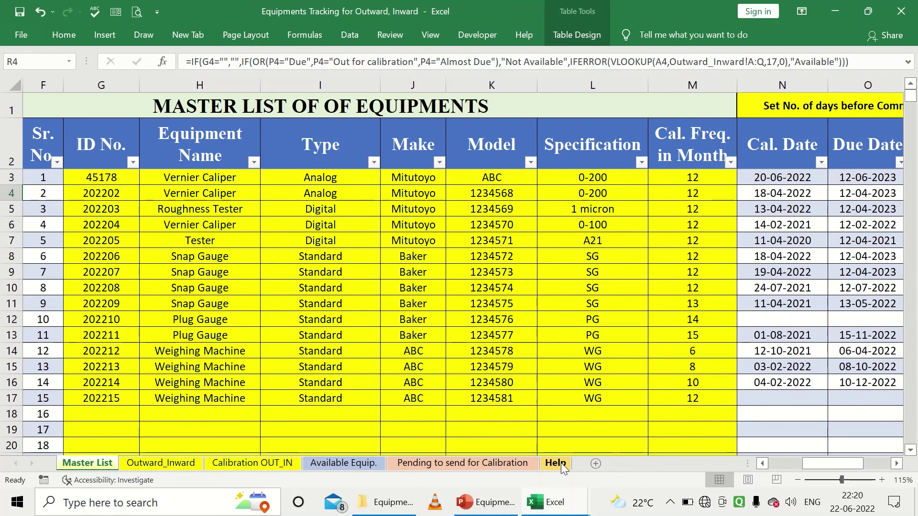
left_click(166, 464)
left_click(243, 466)
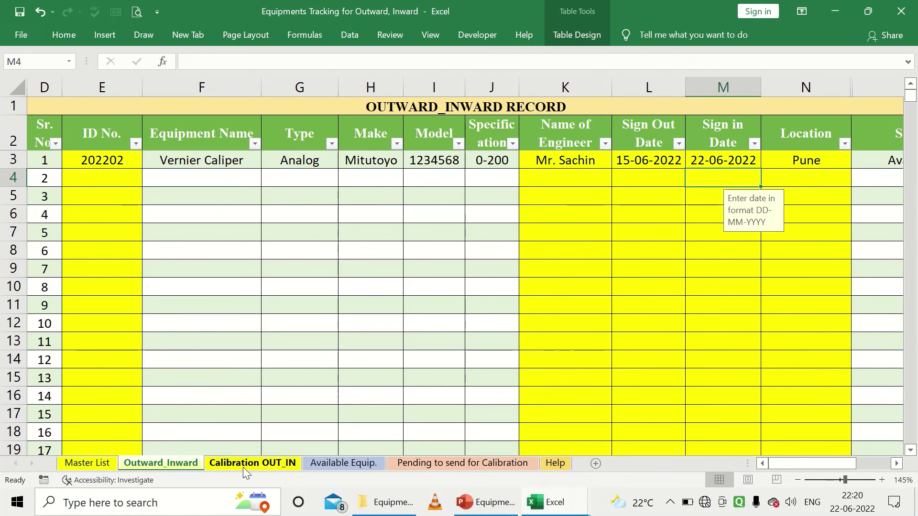